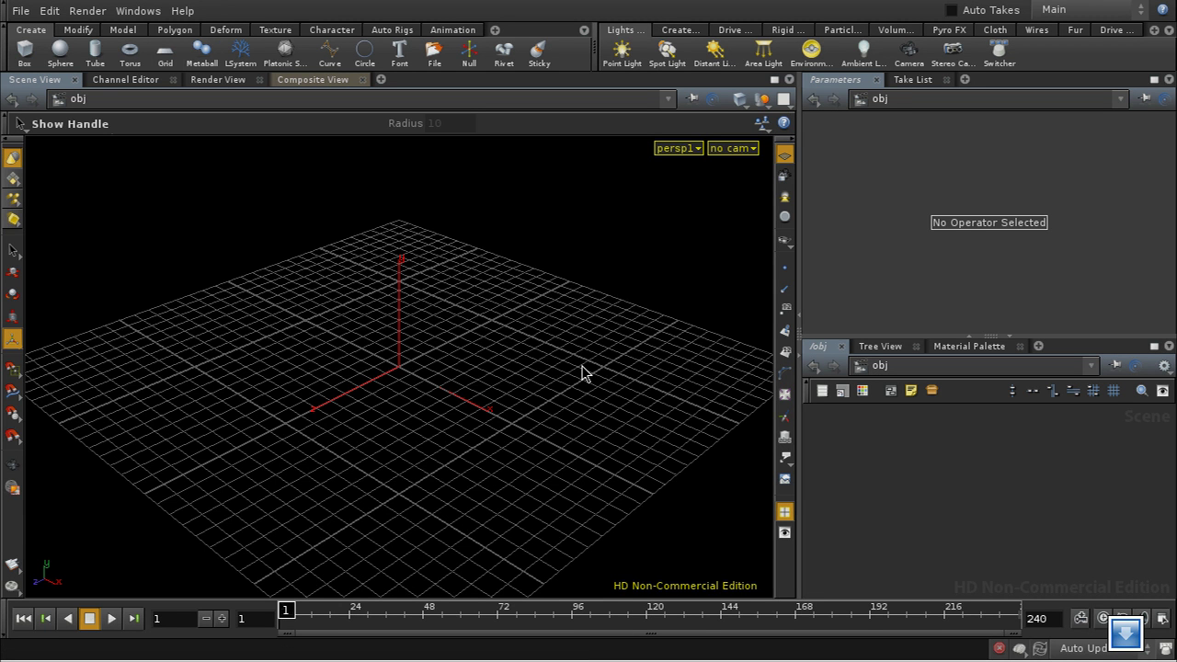
Create a sphere at the origin and set its primitive type to Polygon Mesh
click(60, 53)
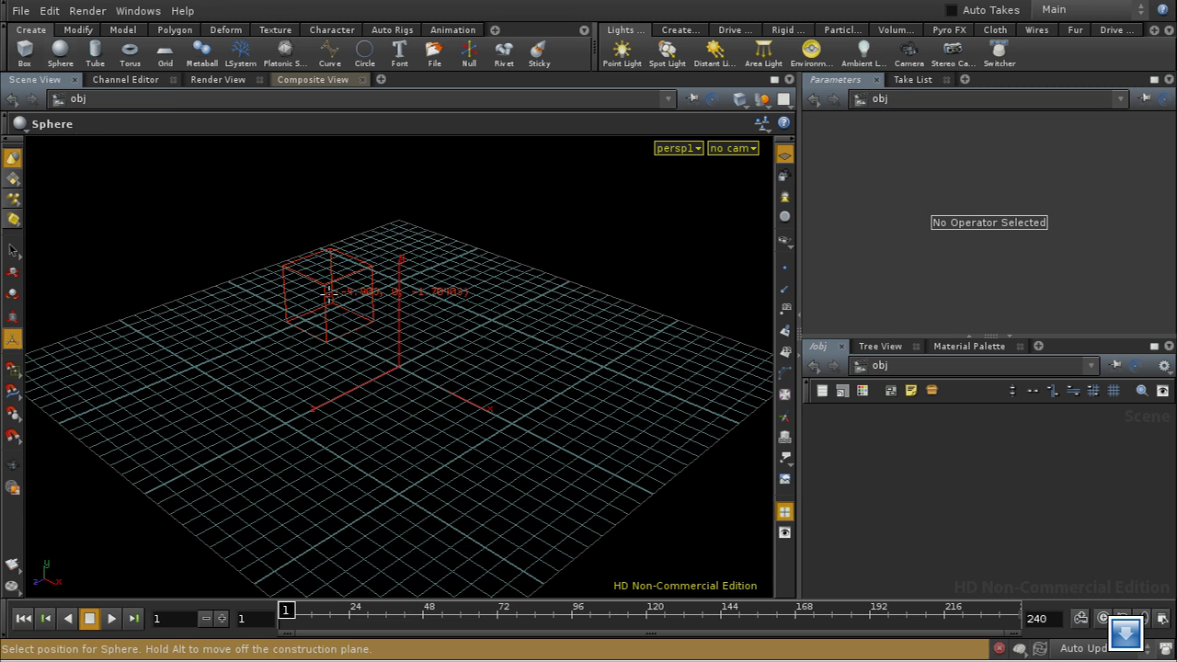
key(Return)
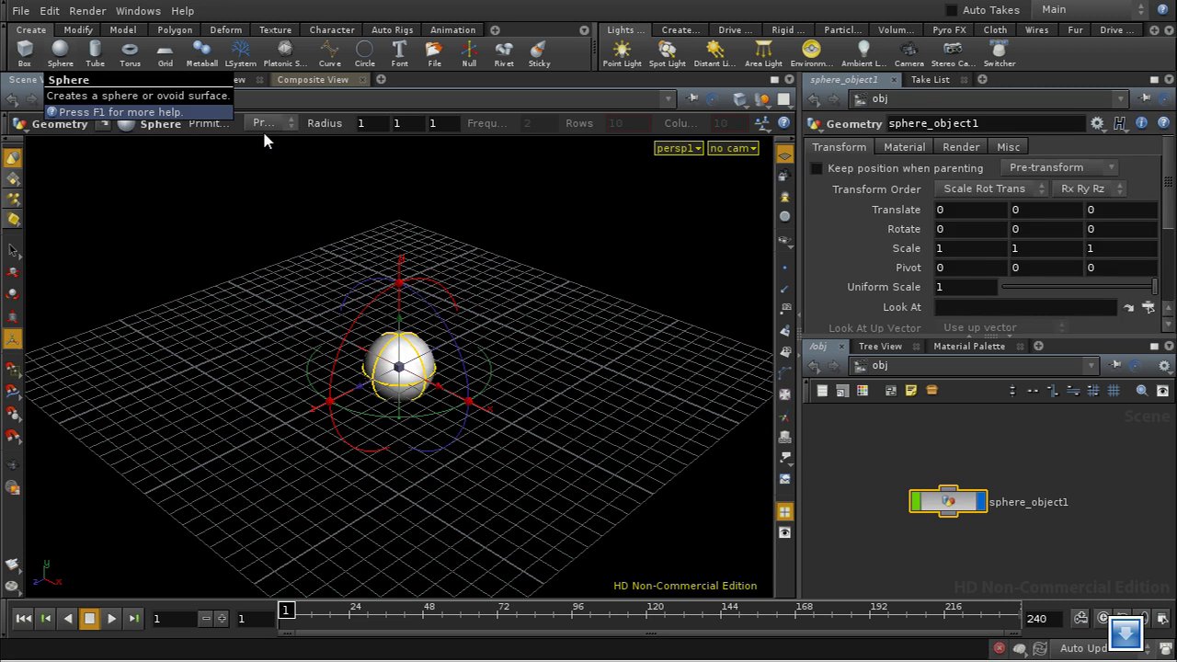
click(265, 127)
click(280, 174)
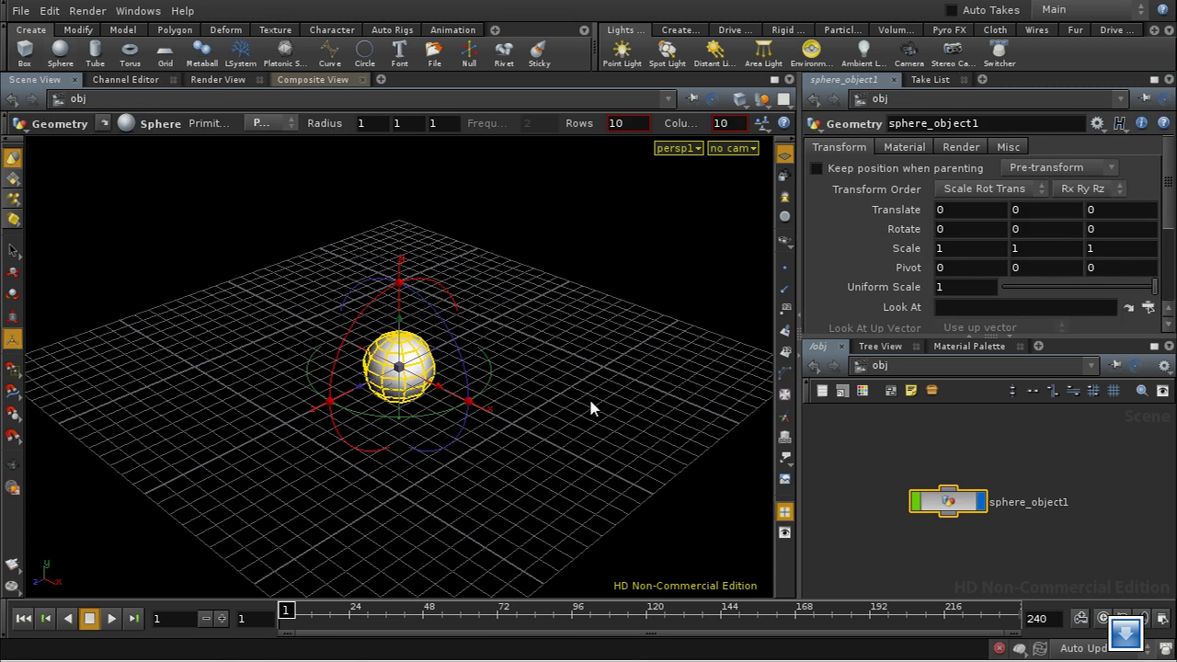
Go inside the sphere object to its geometry network
key(Escape)
drag(590, 408, 582, 297)
right_drag(582, 296, 608, 370)
key(Return)
double_click(948, 501)
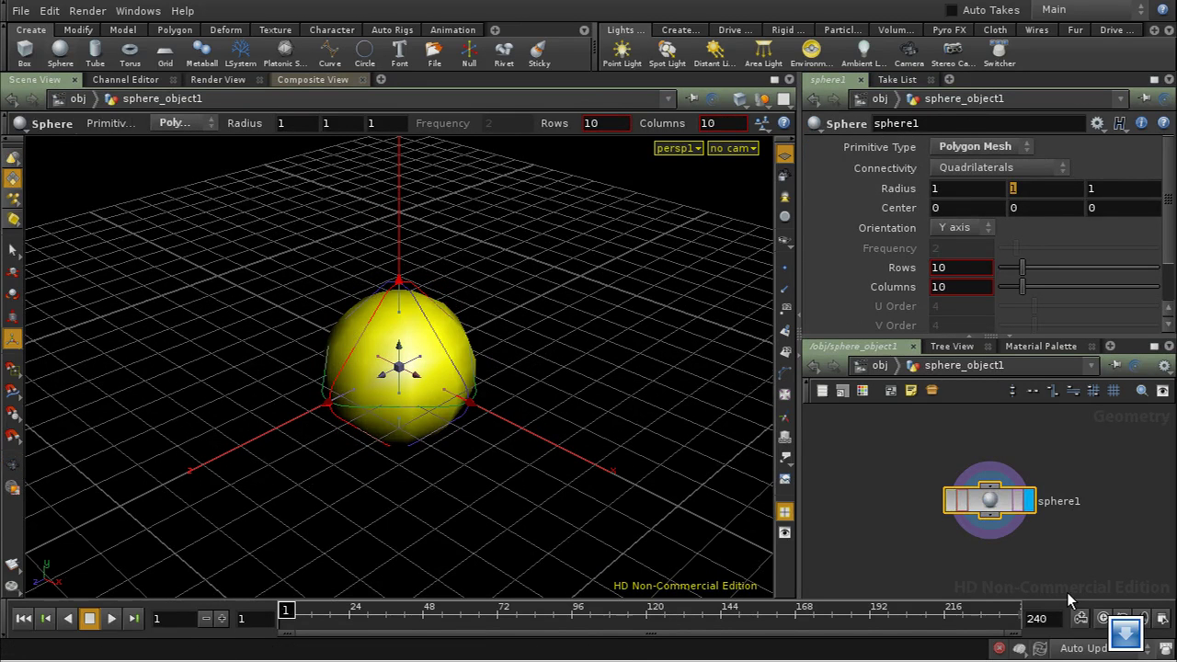
Set the sphere's Y radius to the expression $FF, then check it at frame 2 and return to frame 1
text($FF)
key(Return)
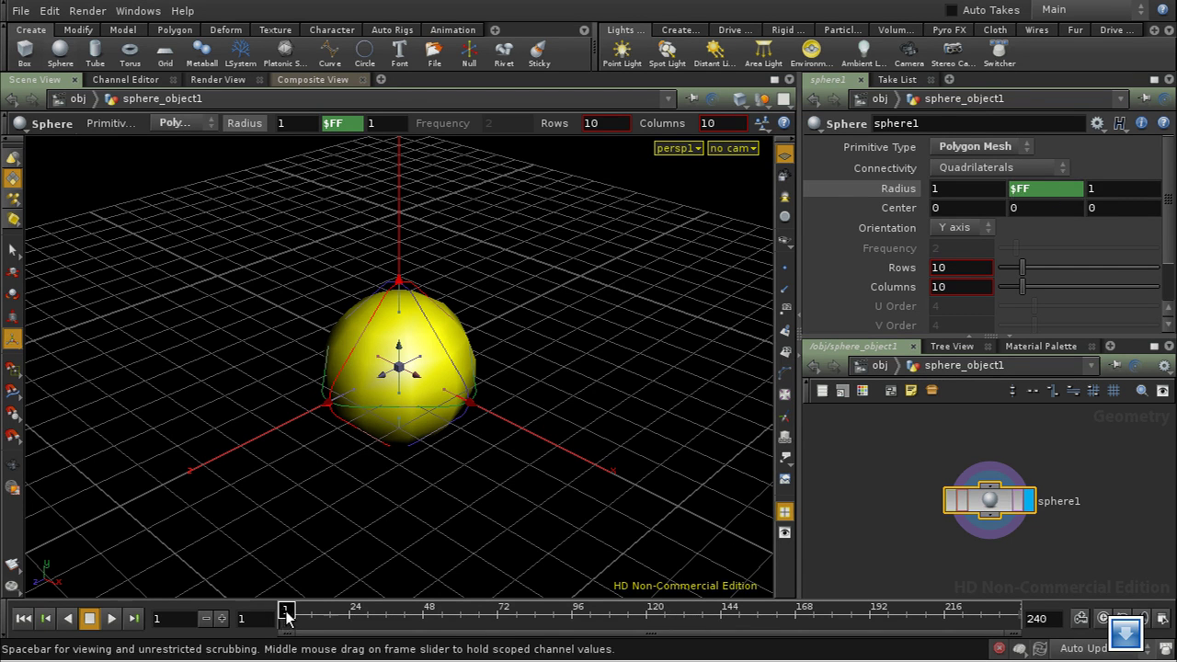
drag(287, 615, 294, 616)
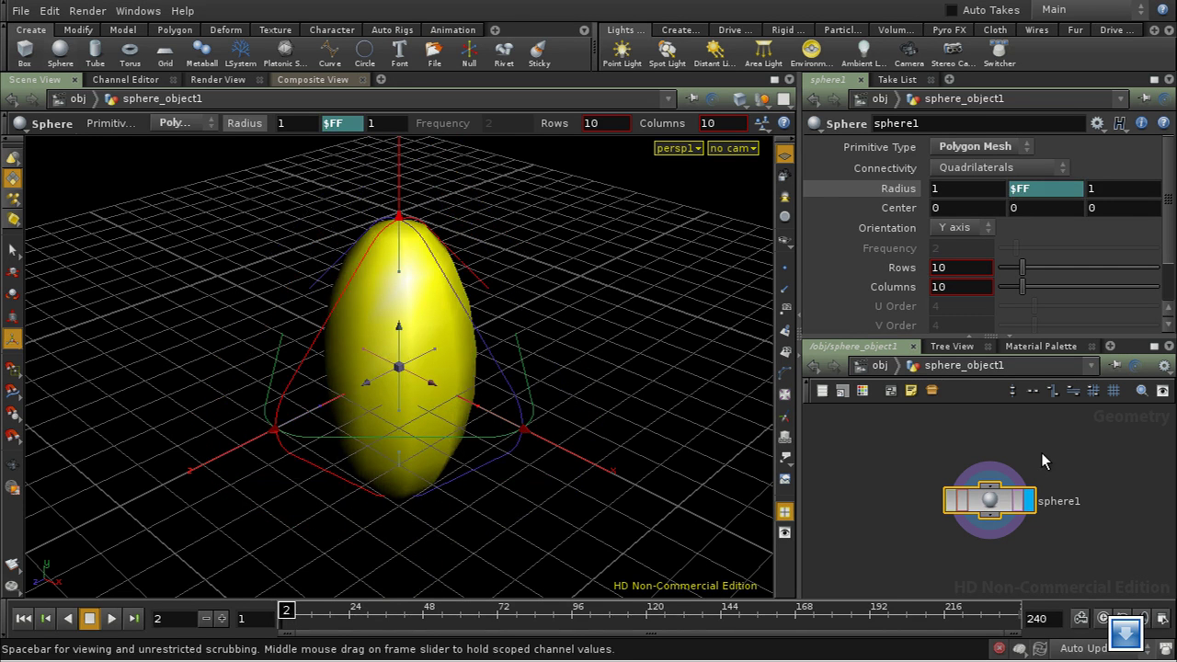
click(284, 615)
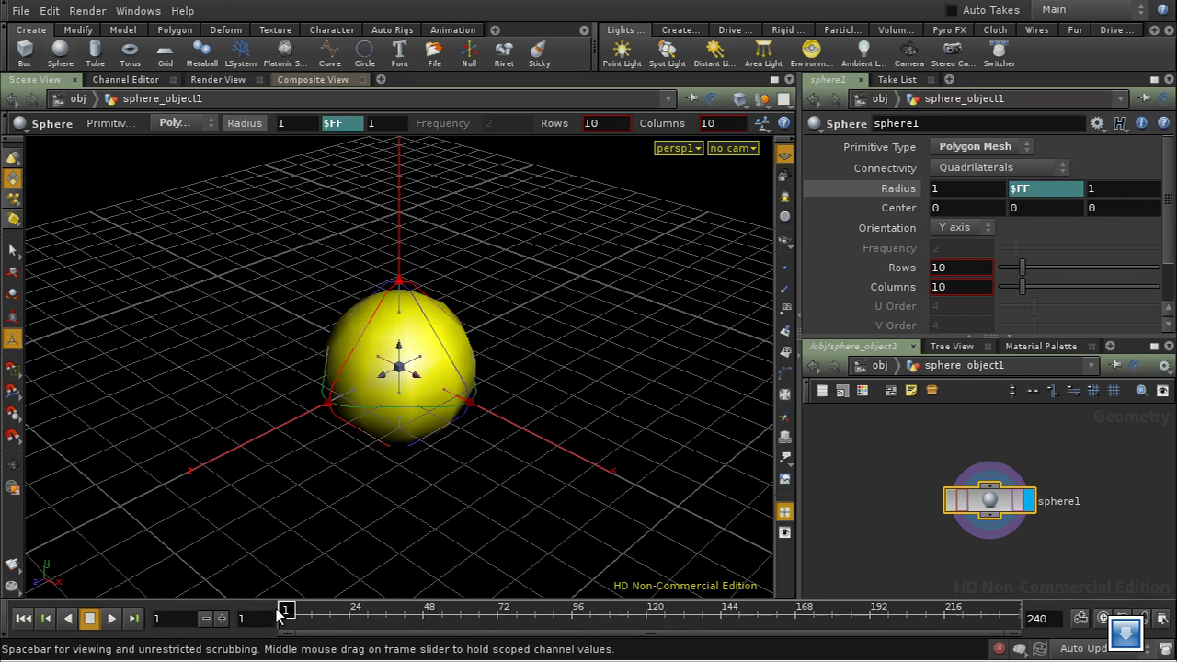
Extend the sphere's Y radius expression to $FF + 1
click(1042, 188)
text(+ 1)
key(Return)
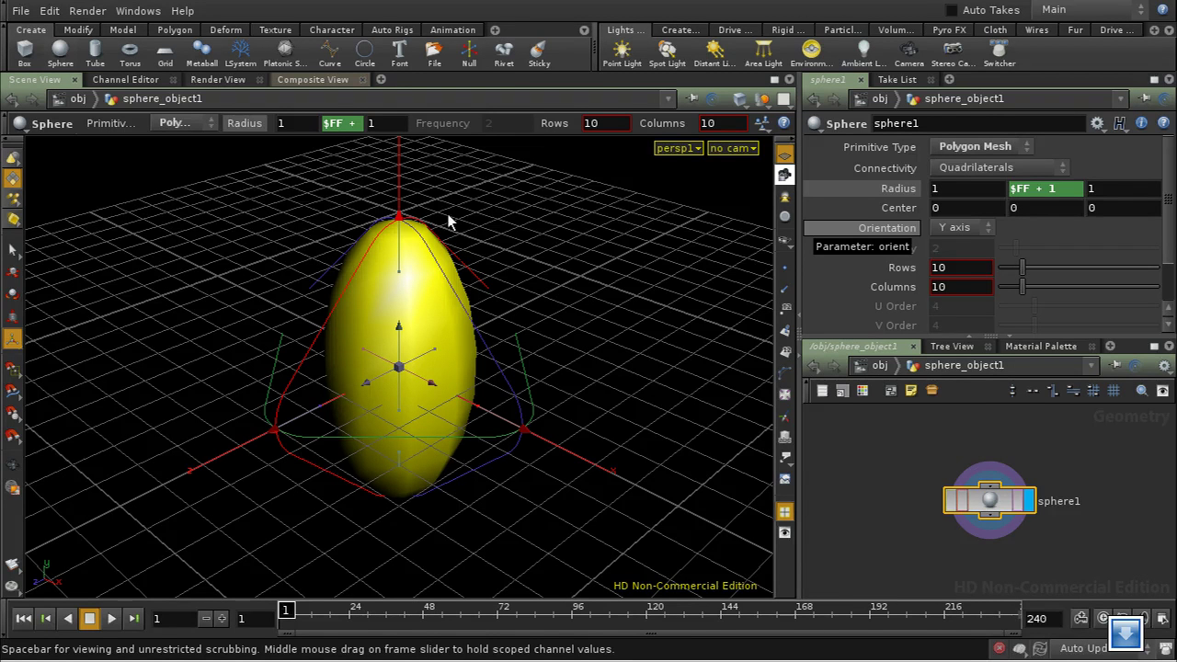
Add a Details View pane alongside the scene view
click(380, 79)
mouse_move(441, 112)
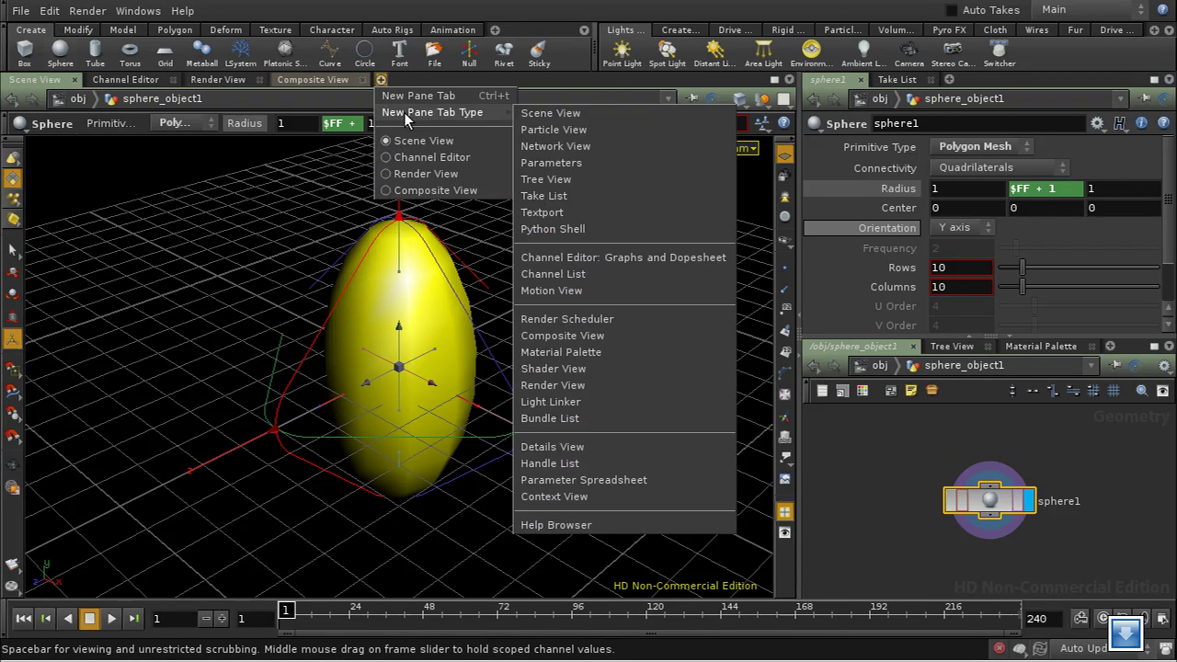
click(600, 447)
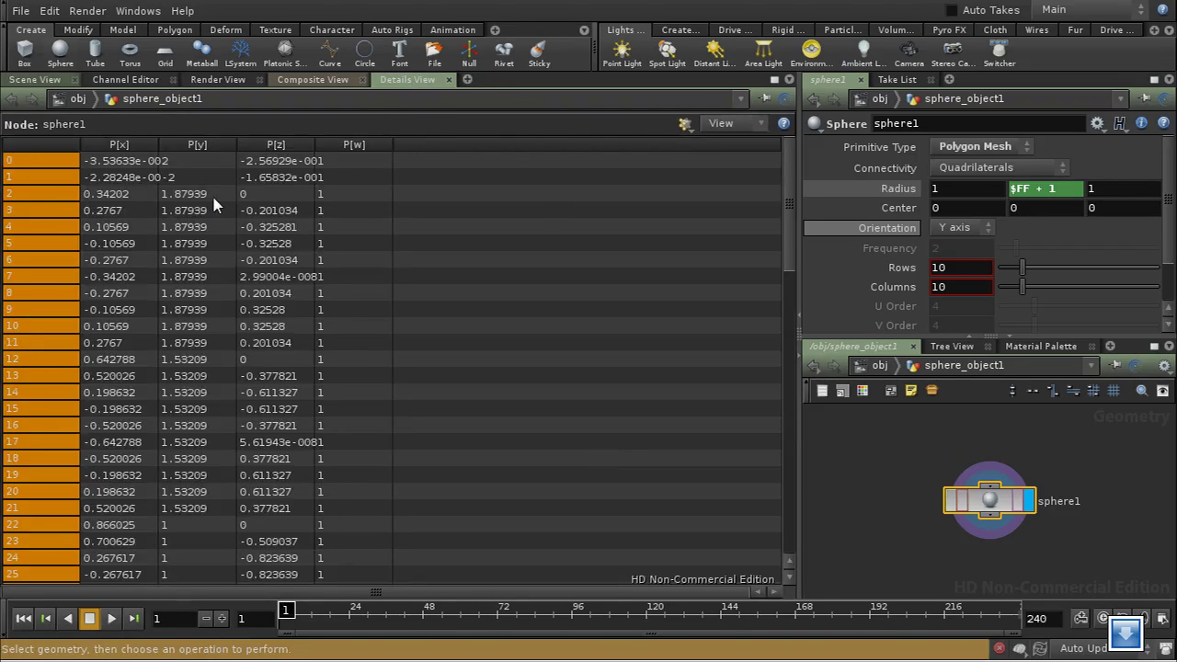
Inspect the sphere's vertex and point attributes in the Details View, then return to the Scene View
click(685, 123)
click(696, 151)
click(685, 125)
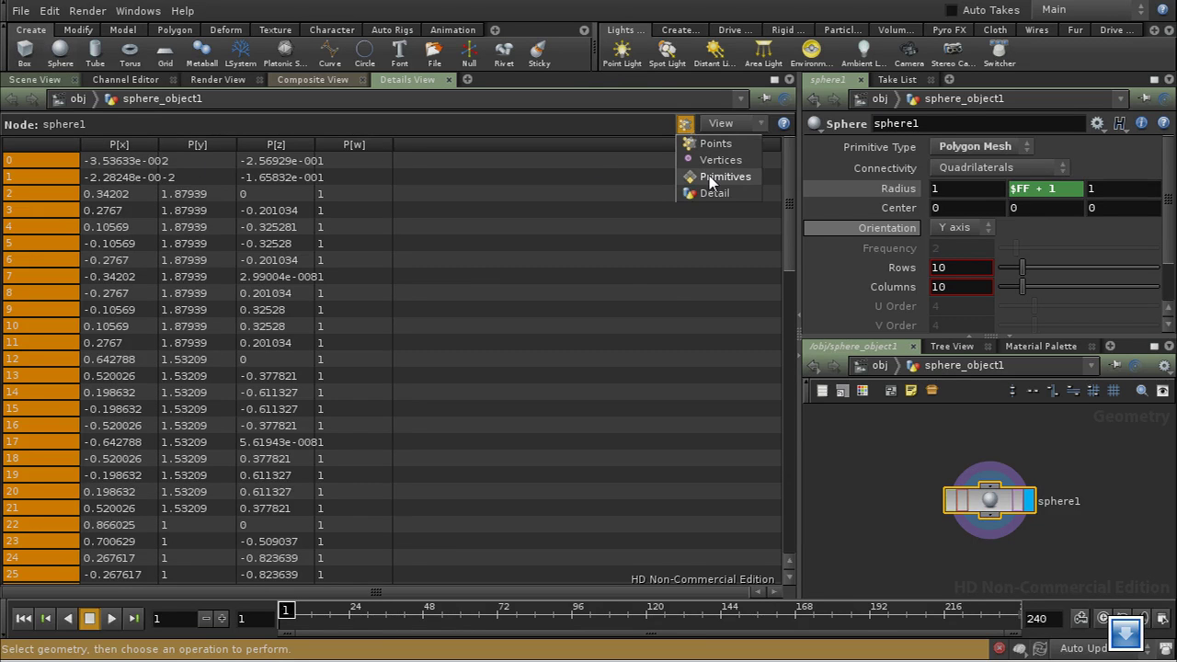
click(710, 163)
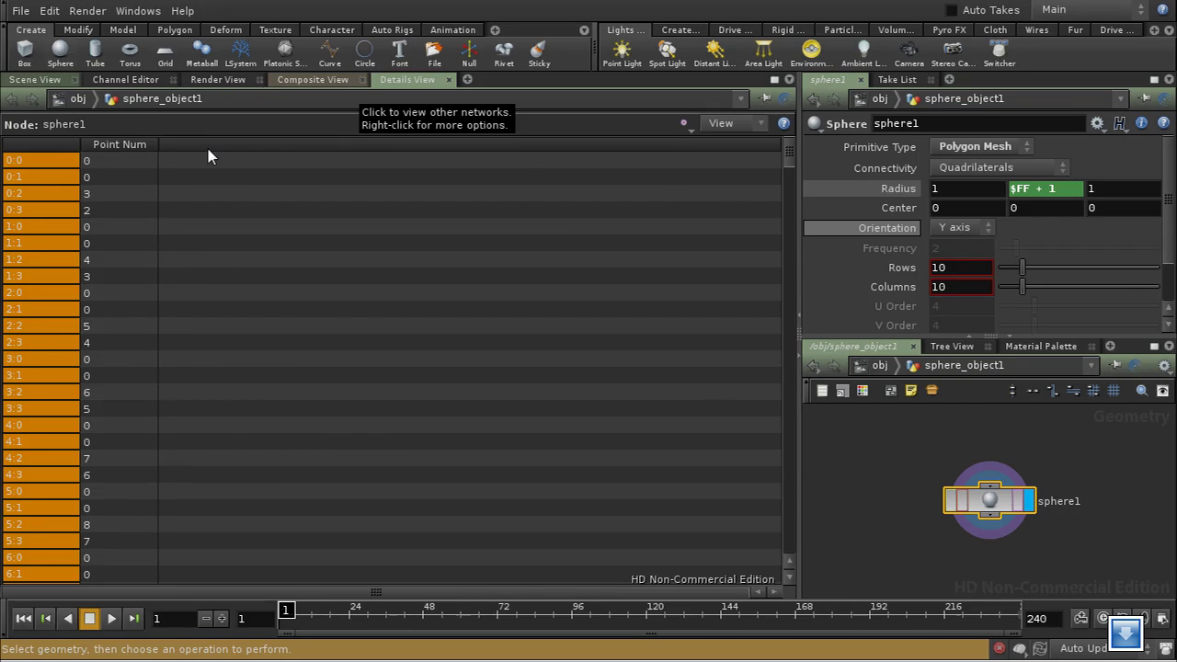
click(685, 123)
click(692, 142)
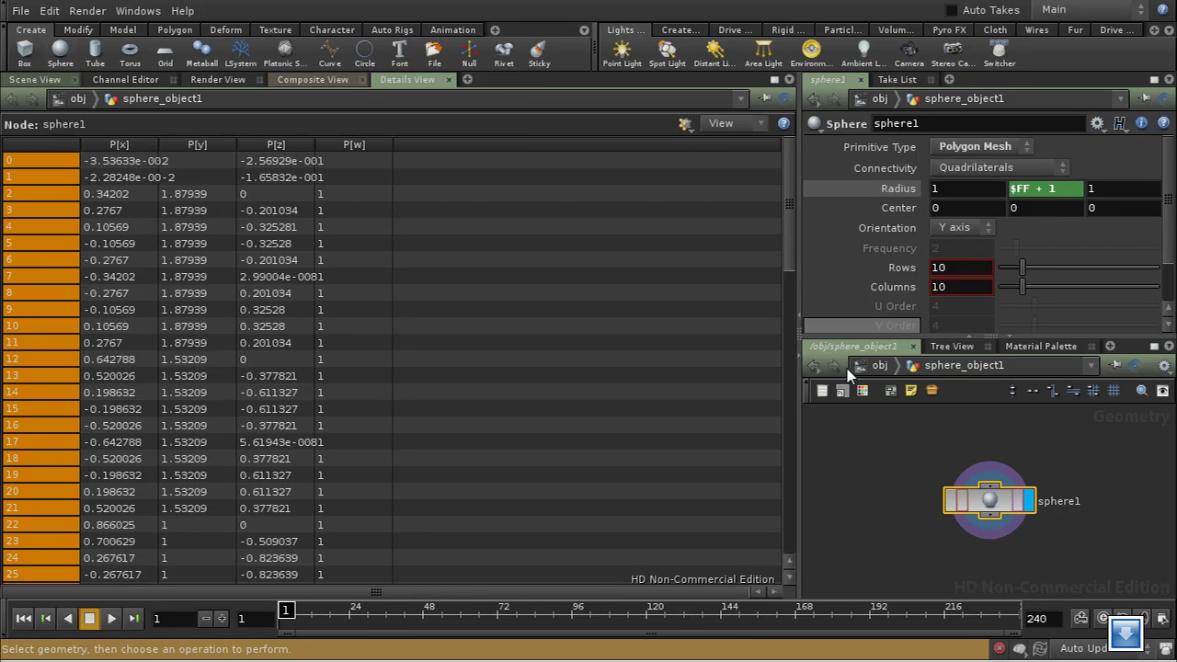
click(52, 81)
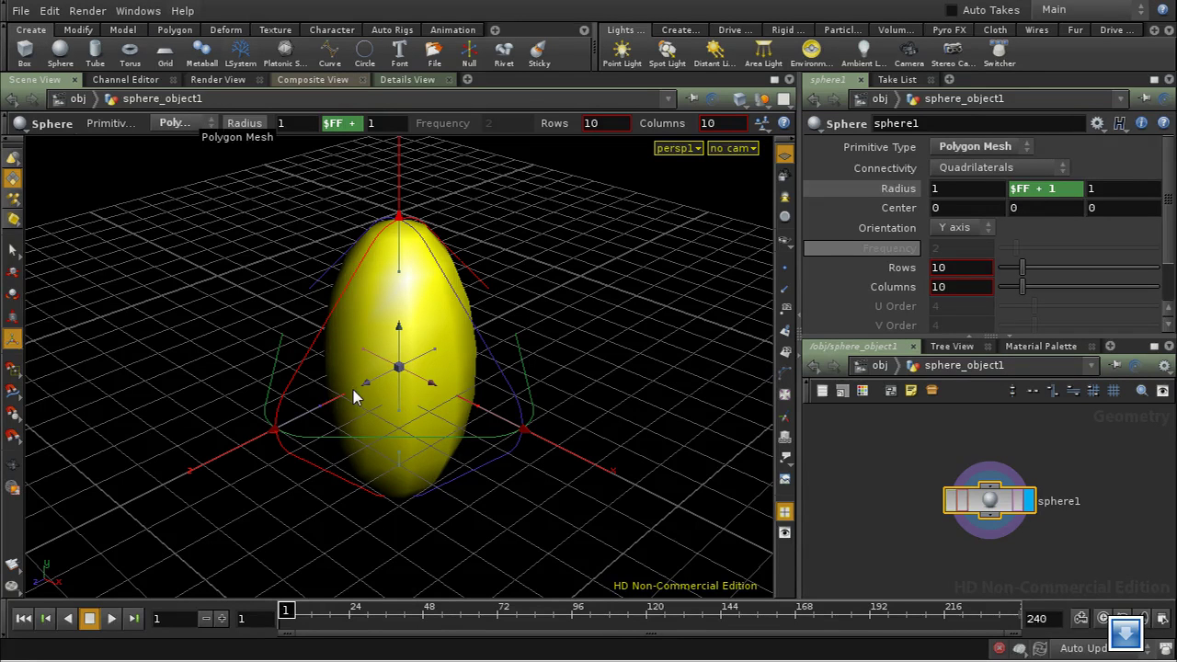
Open Houdini Help and search it for global expression variables
click(183, 10)
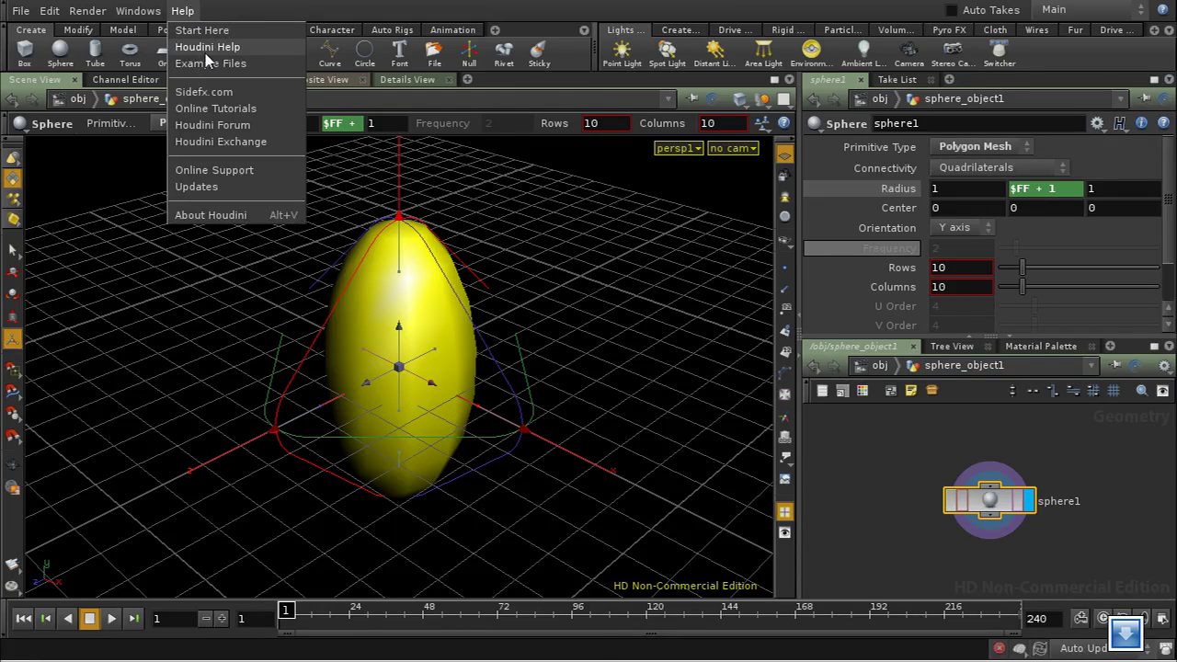
click(206, 50)
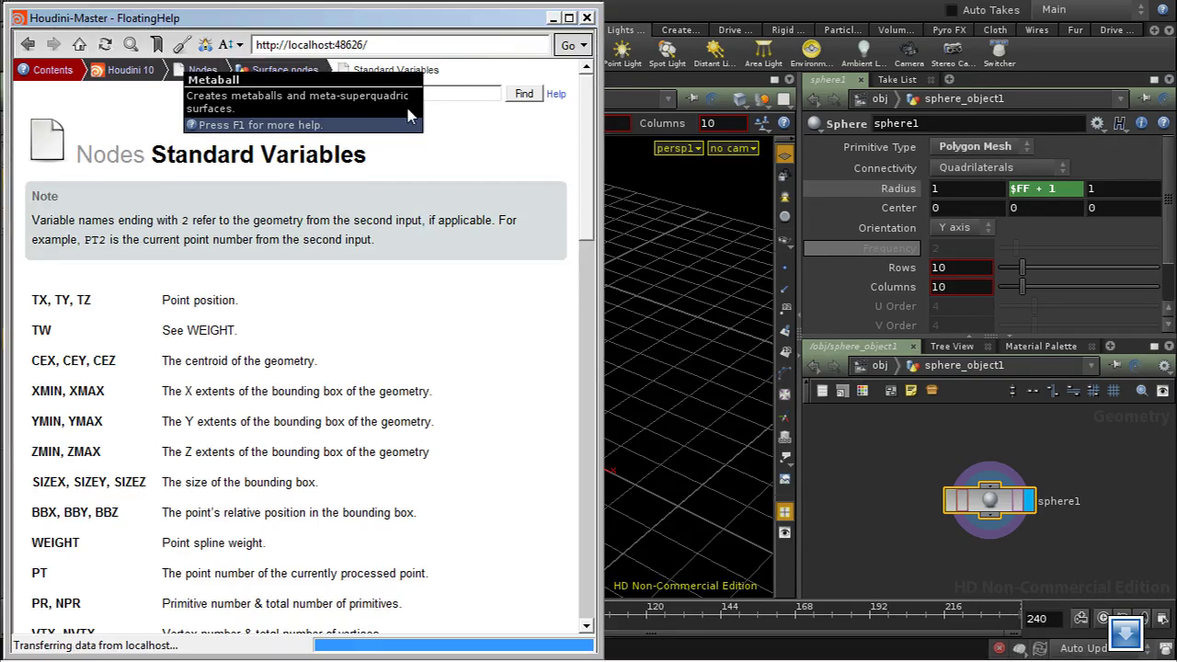
drag(440, 18, 572, 6)
click(559, 80)
text(glb)
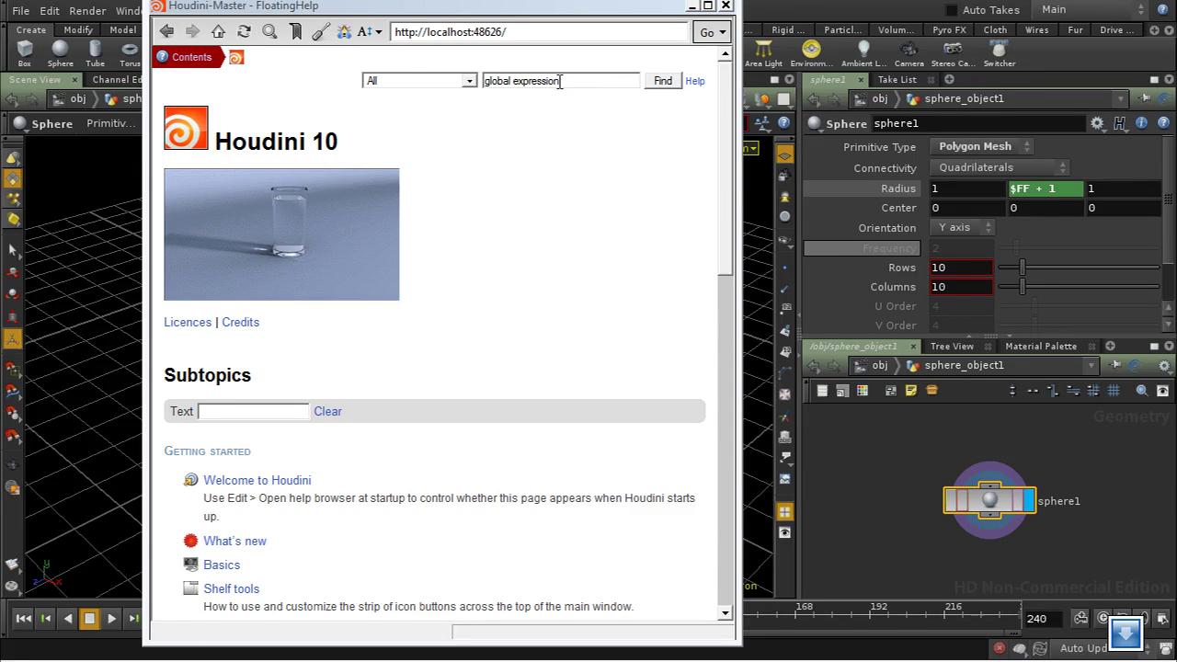
text(es)
key(Return)
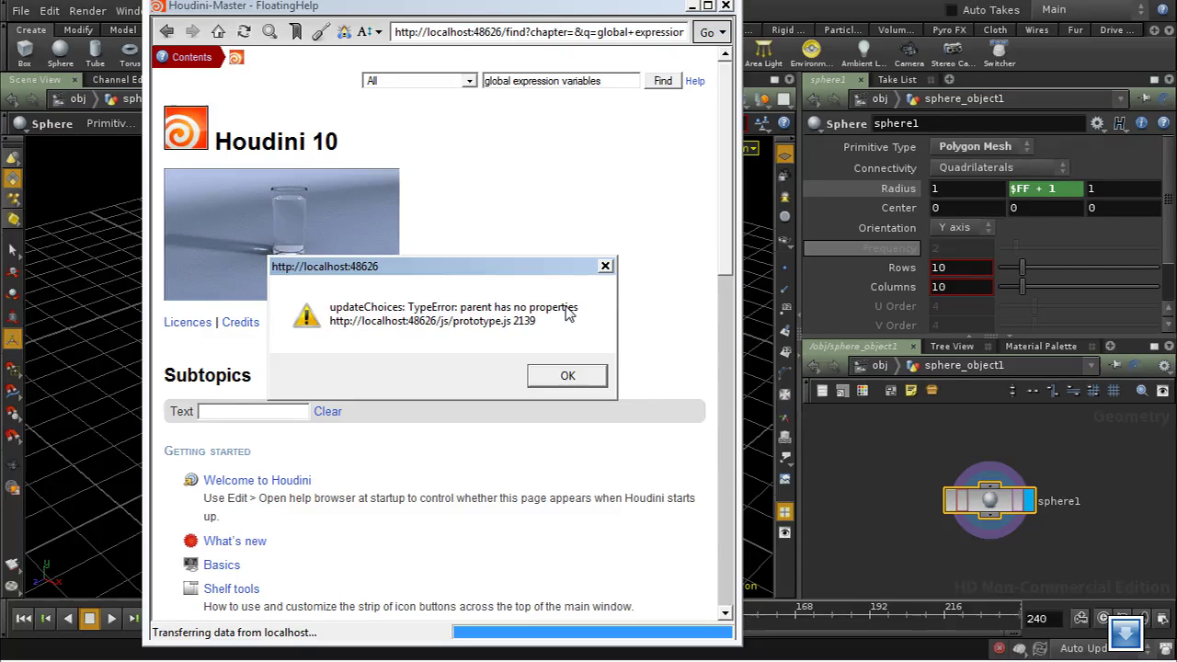
click(594, 377)
click(672, 84)
Open the Global expression variables page and examine its variable lists, including the playbar variables such as $F and $FF
click(524, 239)
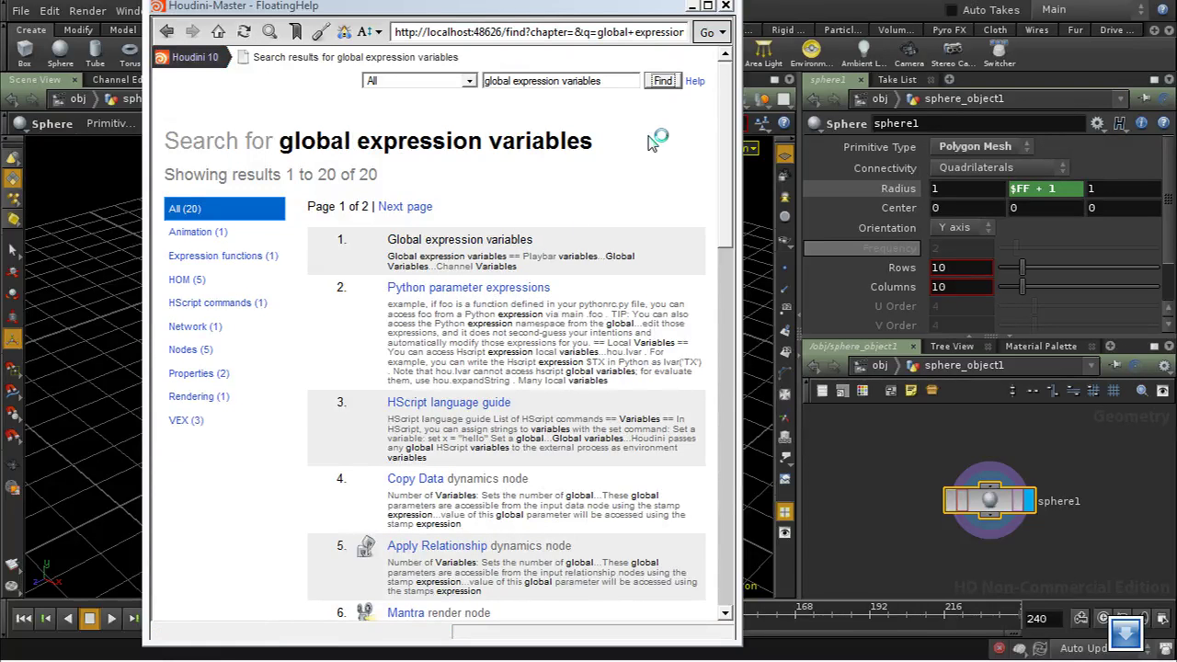
click(487, 241)
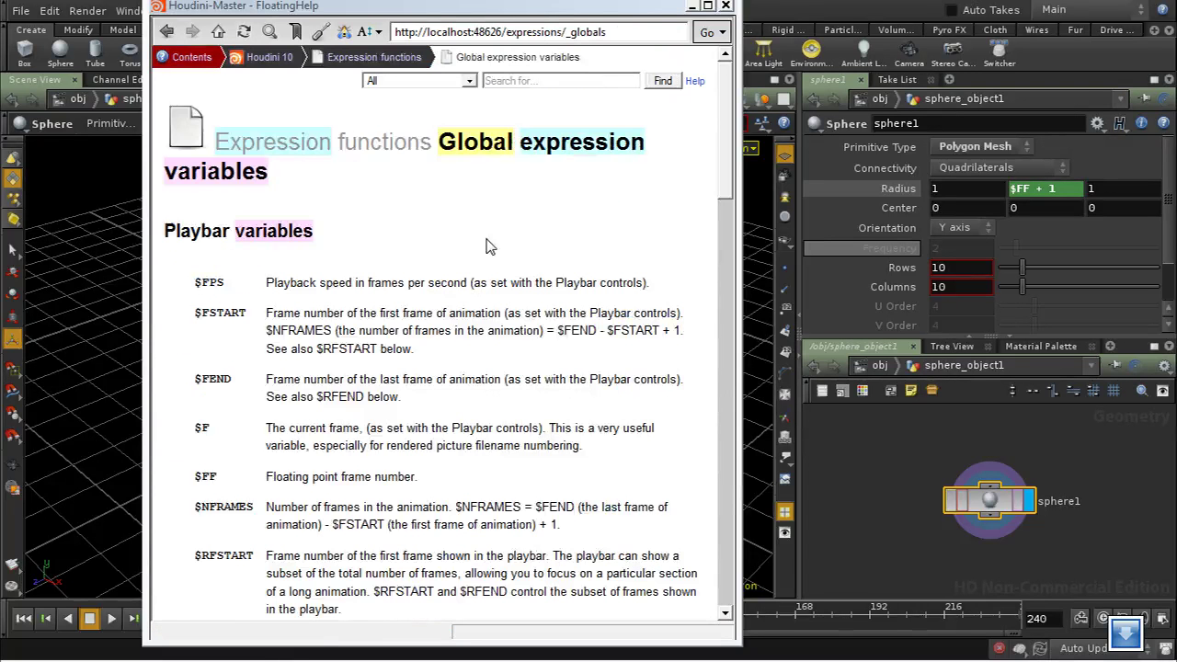
drag(726, 135, 781, 564)
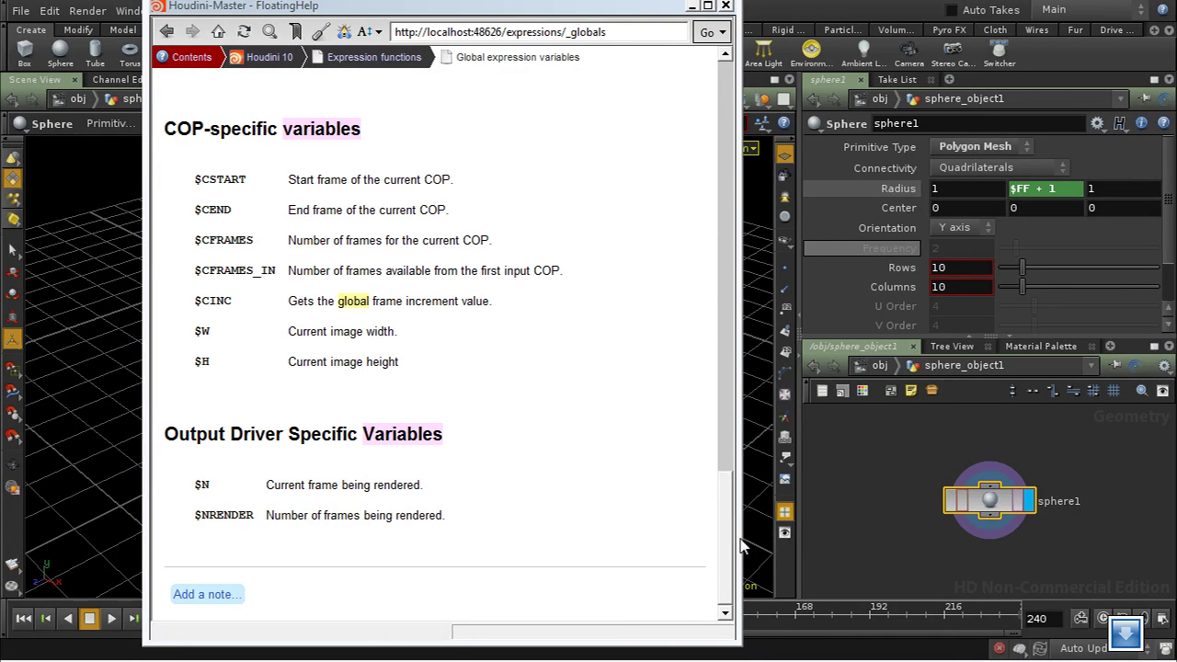
scroll(713, 413, up, 12)
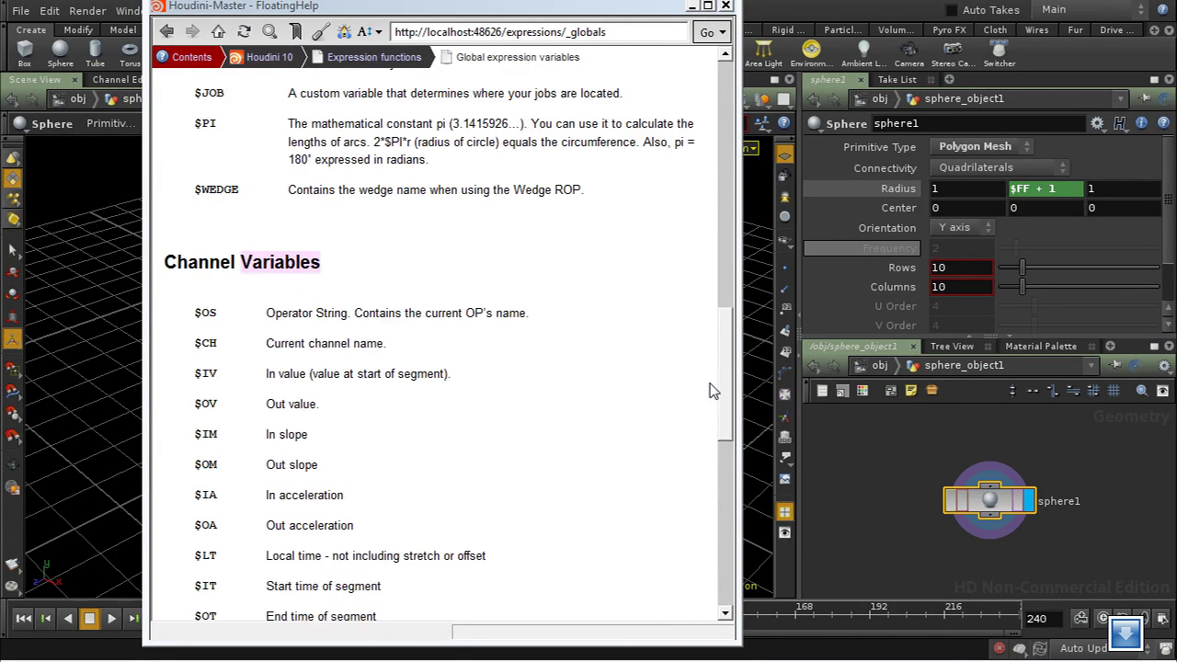
scroll(712, 389, up, 15)
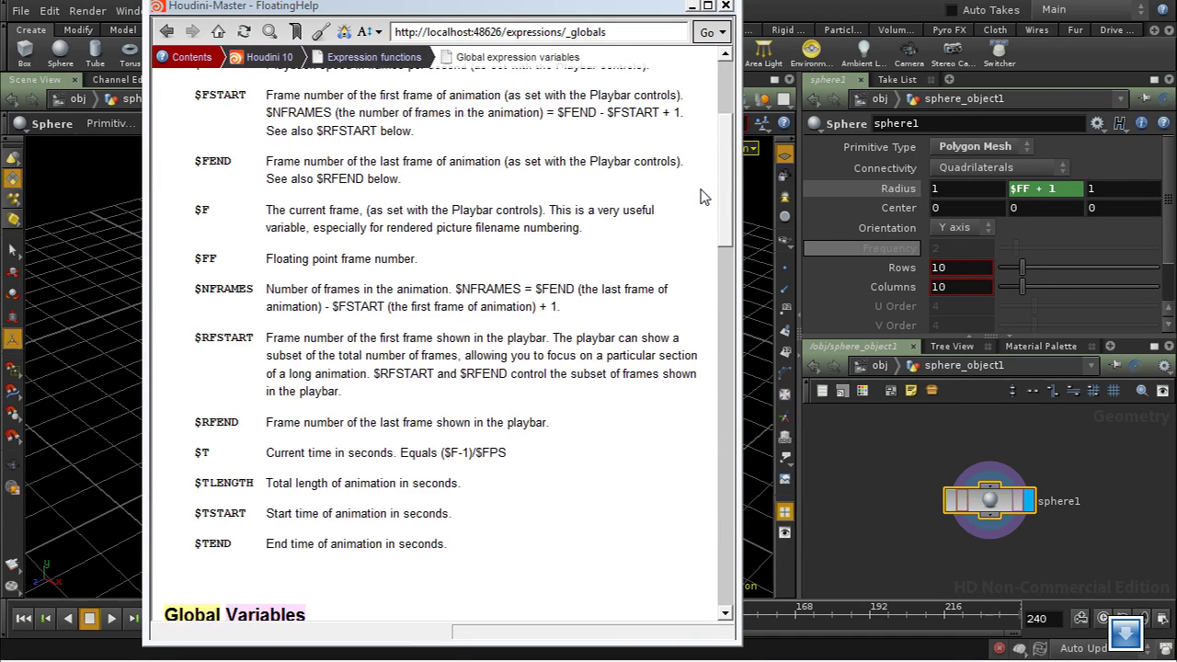
scroll(701, 175, up, 3)
scroll(699, 165, down, 1)
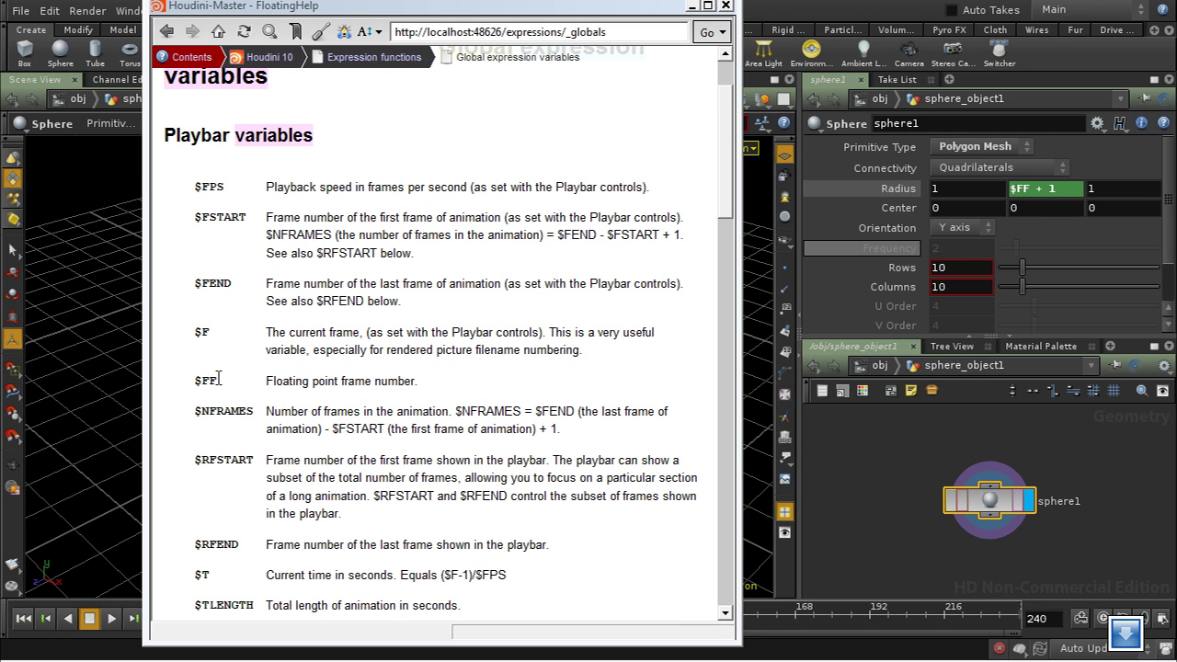
drag(727, 184, 723, 53)
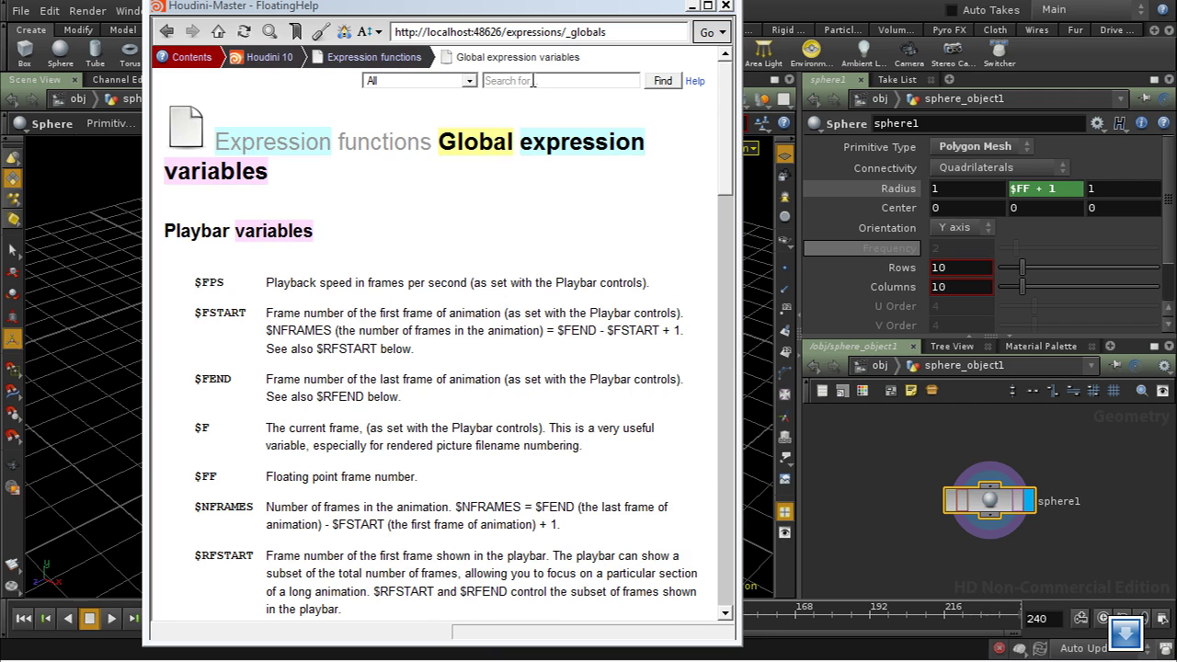
mouse_move(729, 152)
mouse_down()
mouse_move(752, 478)
mouse_move(740, 136)
mouse_up()
Search the help for standard variables and open the Standard Variables page for surface nodes
click(557, 78)
text(les)
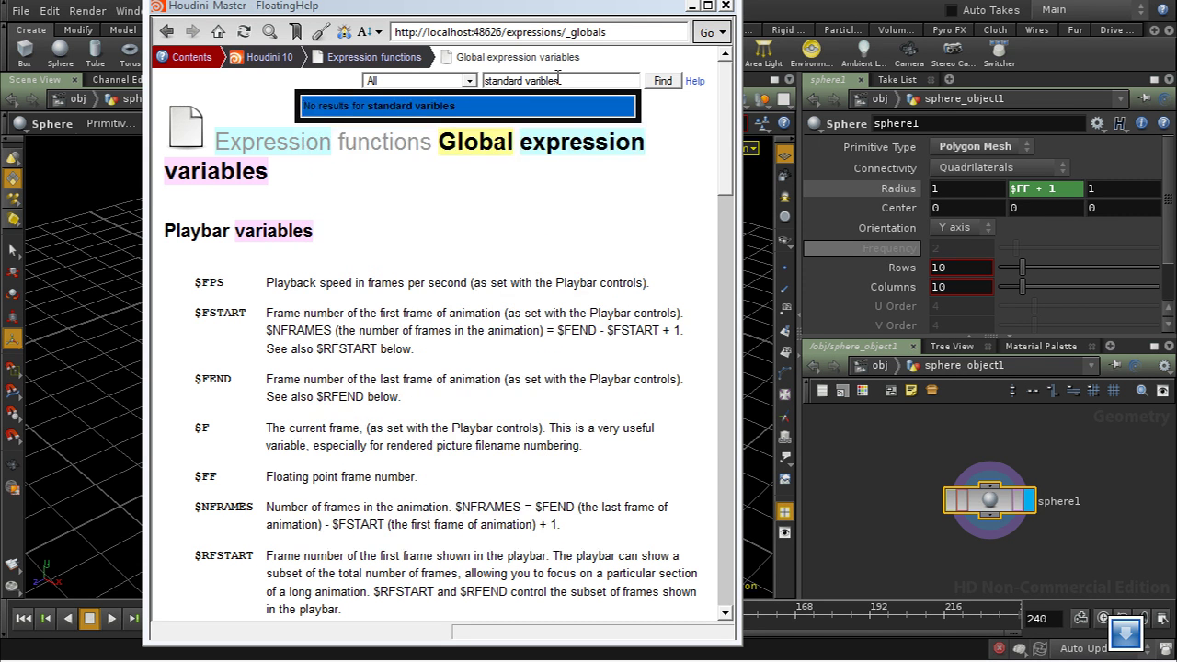
click(489, 126)
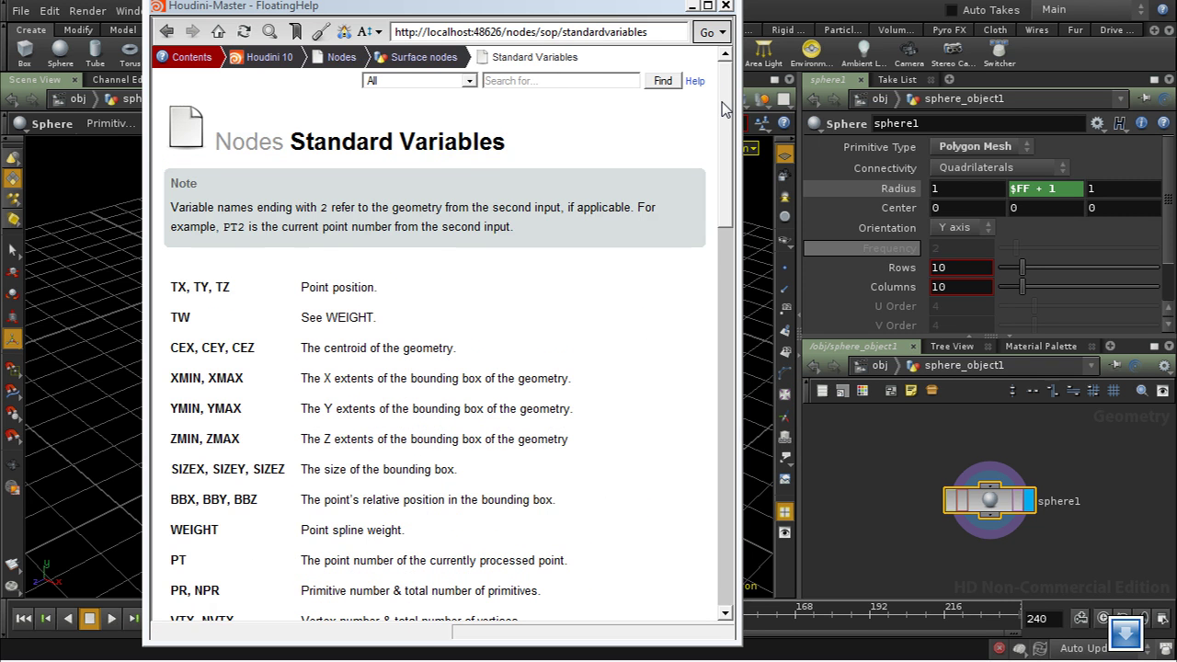
Read through the list of standard variables for surface nodes, then minimize the help window
mouse_move(720, 110)
mouse_down()
mouse_move(721, 166)
mouse_move(721, 125)
mouse_up()
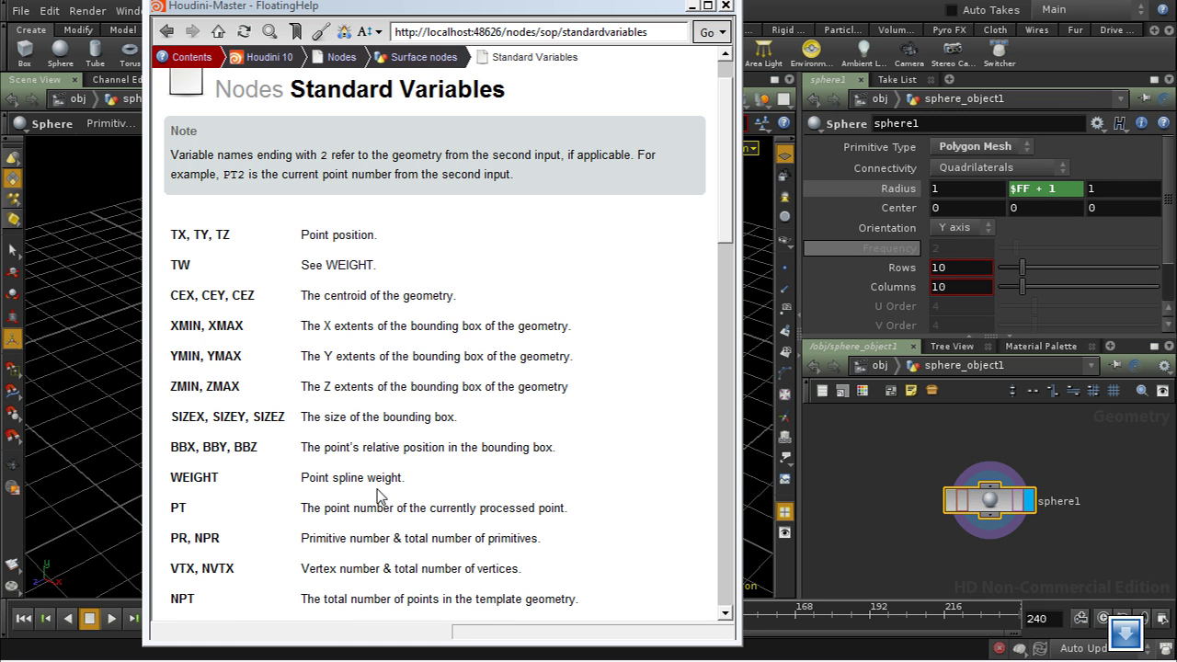
scroll(230, 352, down, 5)
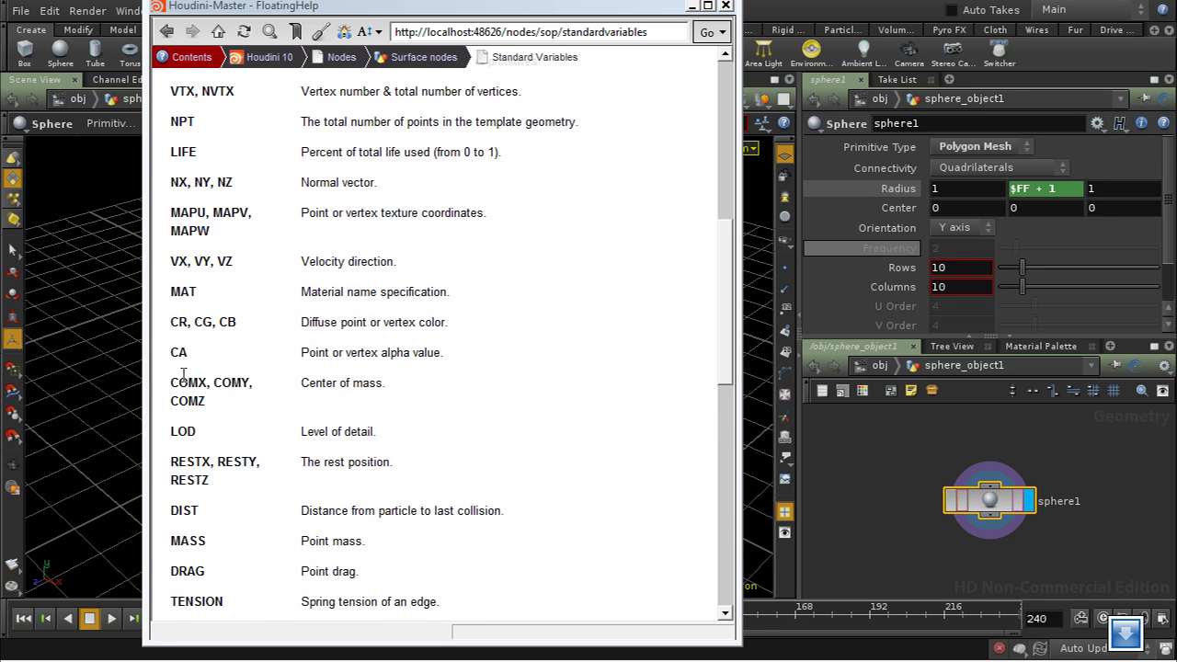
drag(726, 372, 705, 207)
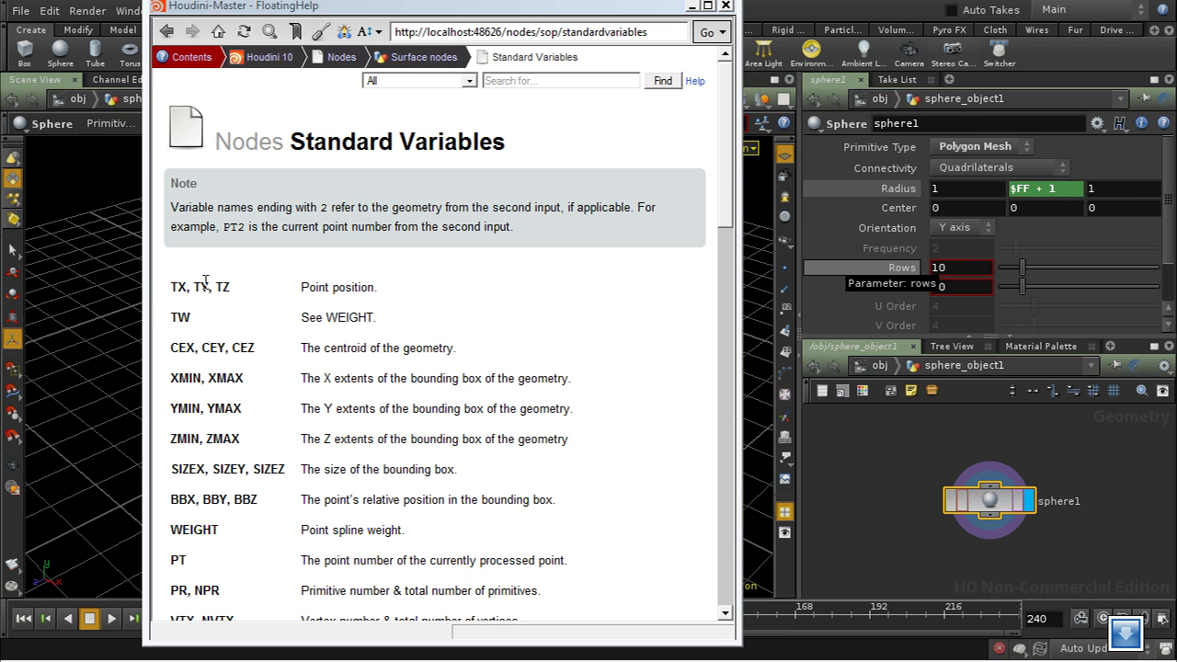
click(691, 4)
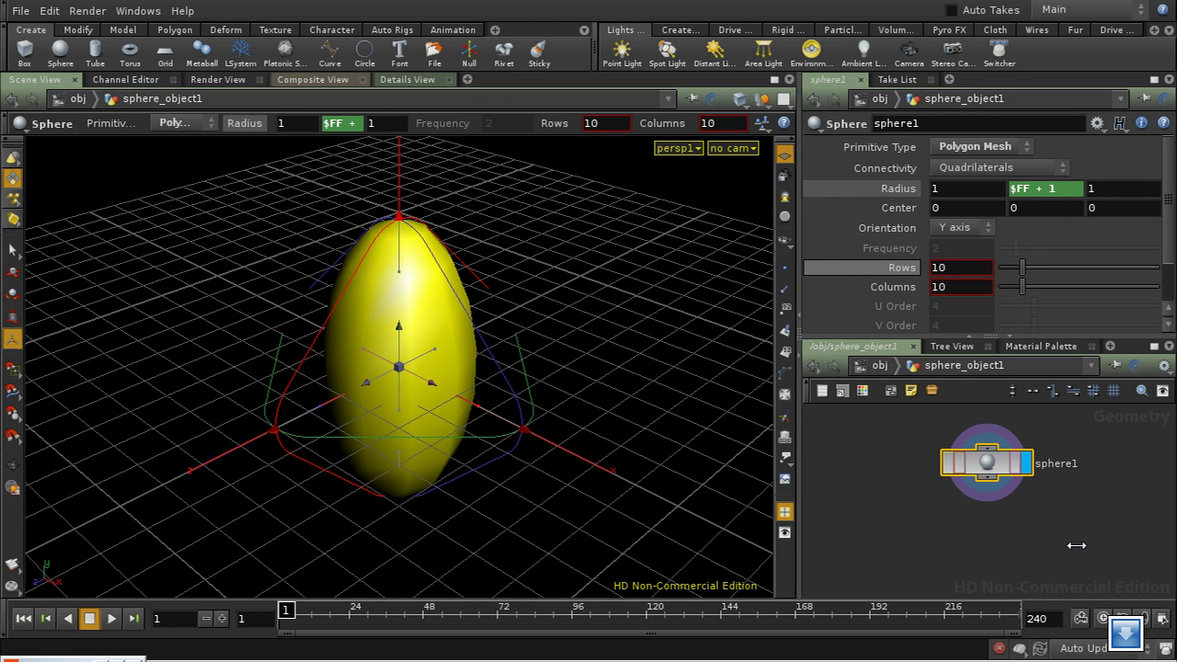
Add a Transform node below the sphere node, connected to its output
key(Tab)
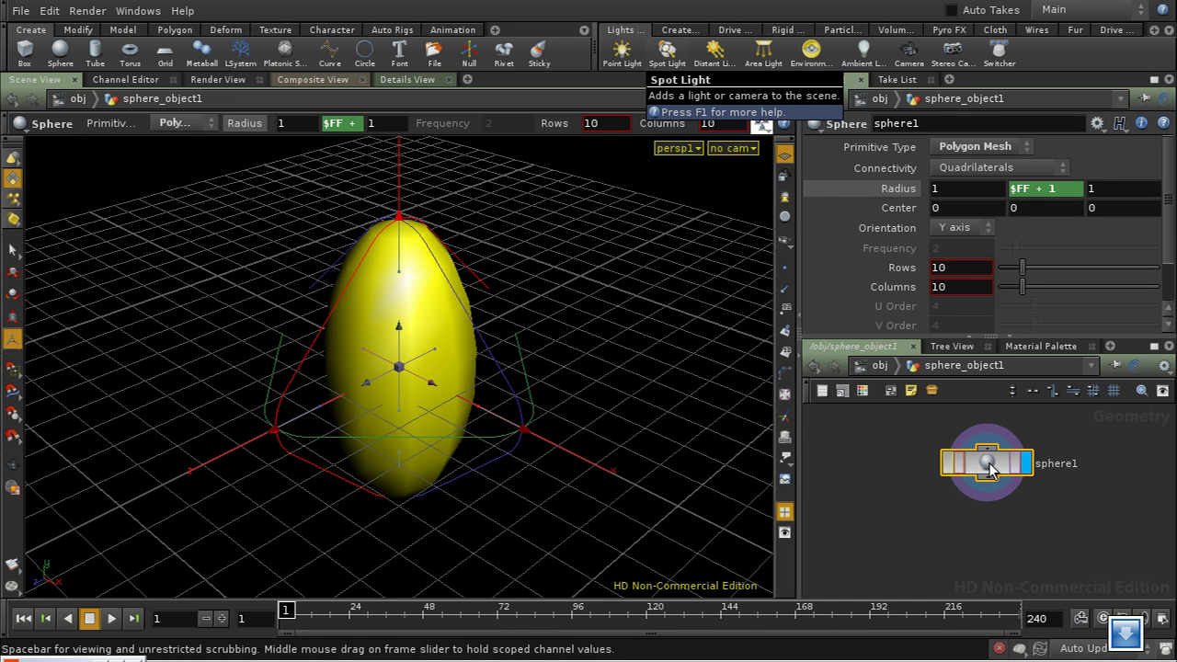
drag(991, 487, 991, 472)
key(Tab)
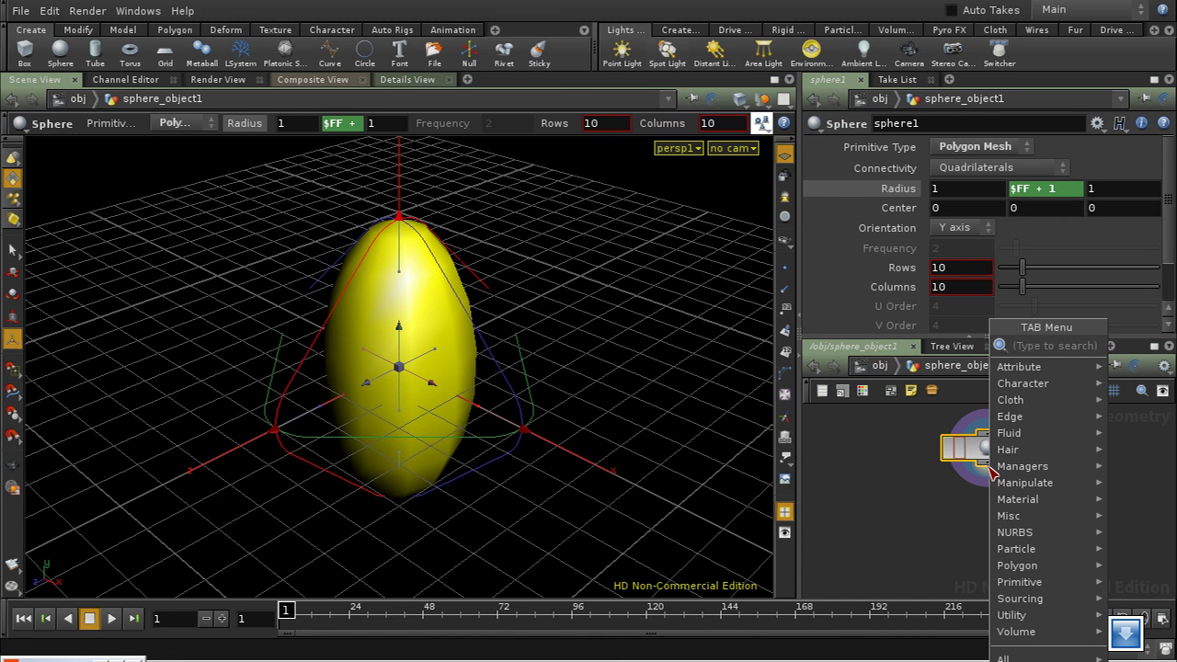
text(tra)
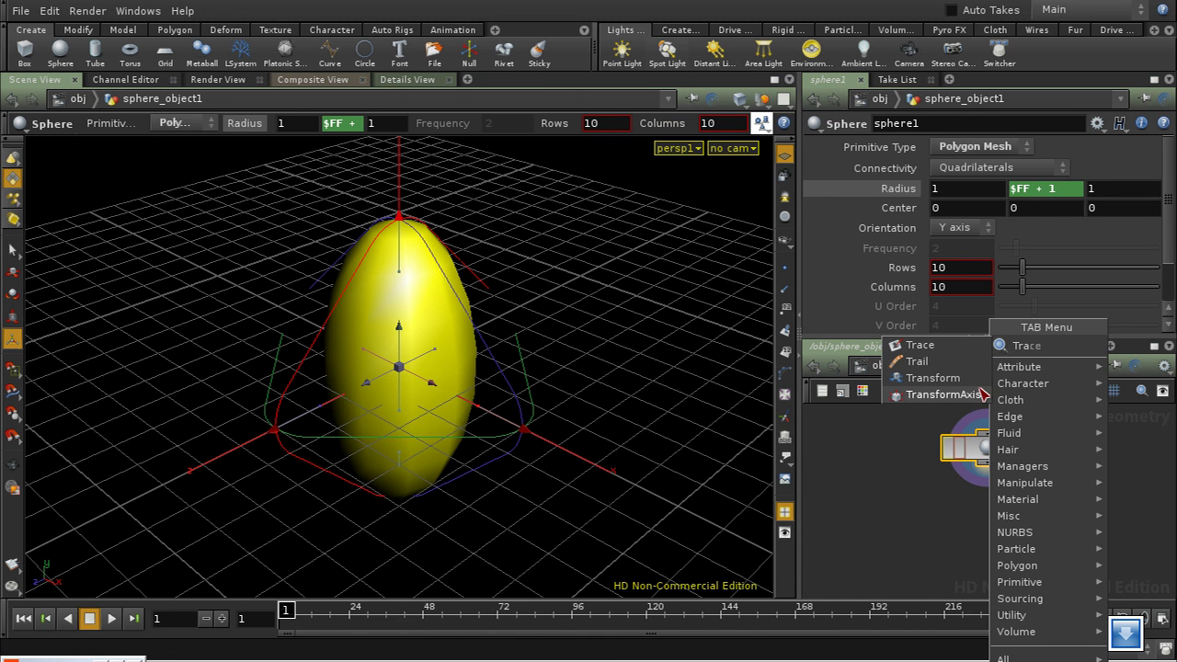
click(980, 380)
click(992, 516)
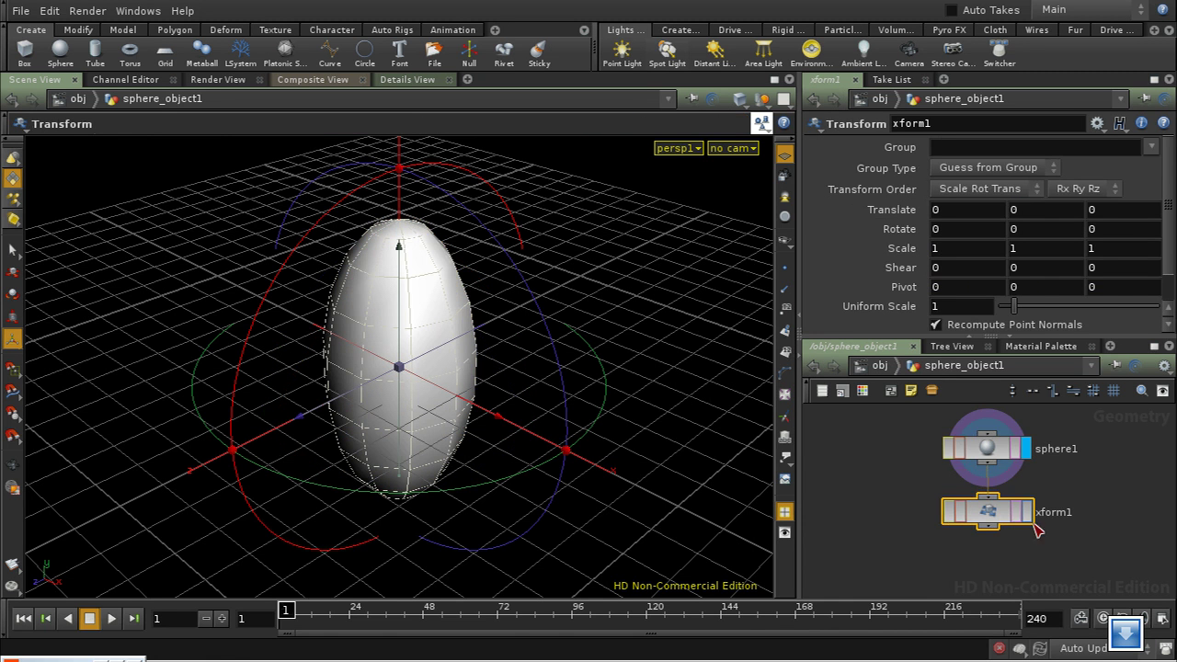
Display the Transform node's result and set its Y translation to the $TX expression
click(1028, 512)
drag(1002, 513, 1002, 524)
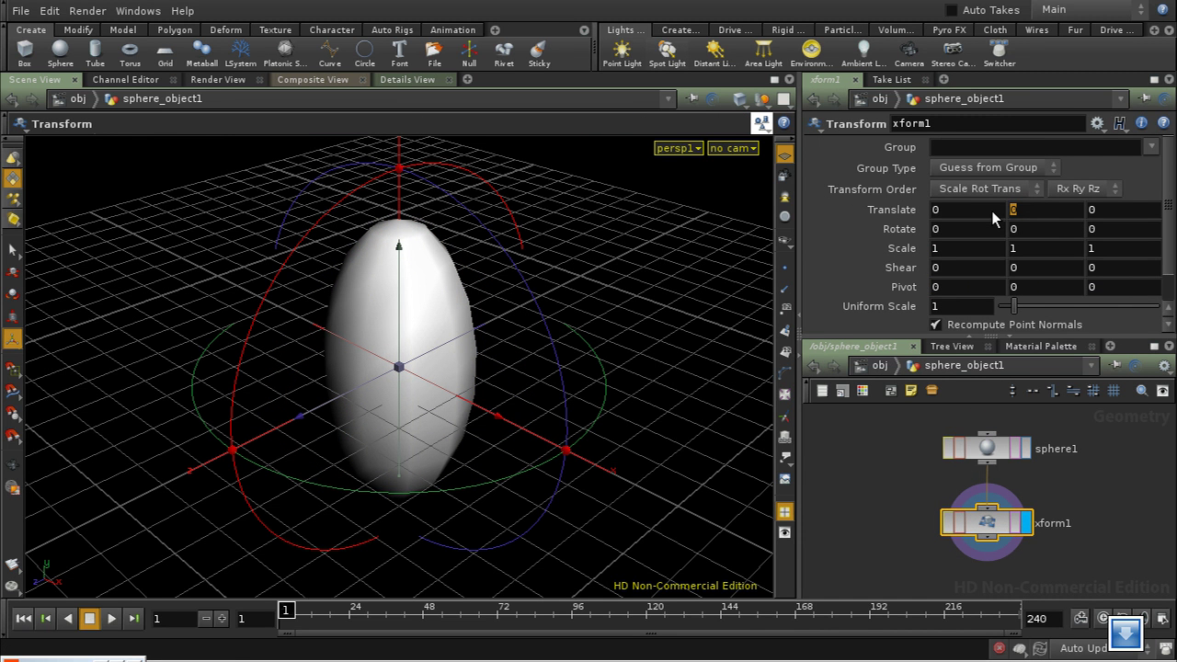
text($TX)
key(Return)
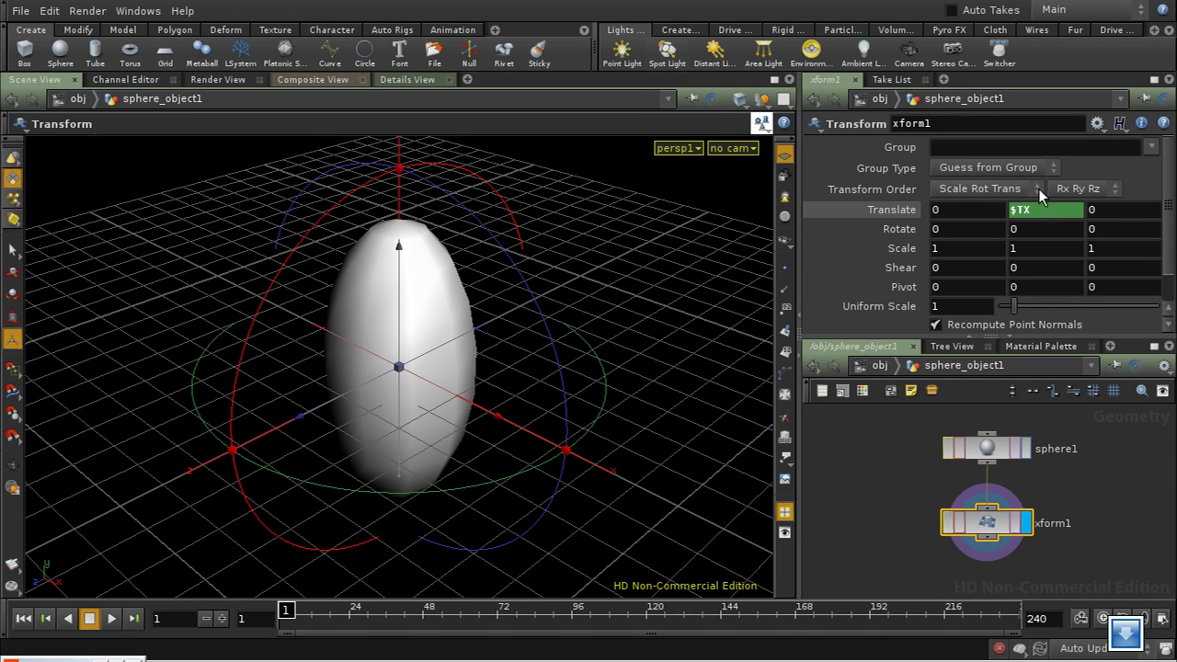
middle_drag(1068, 524, 1076, 479)
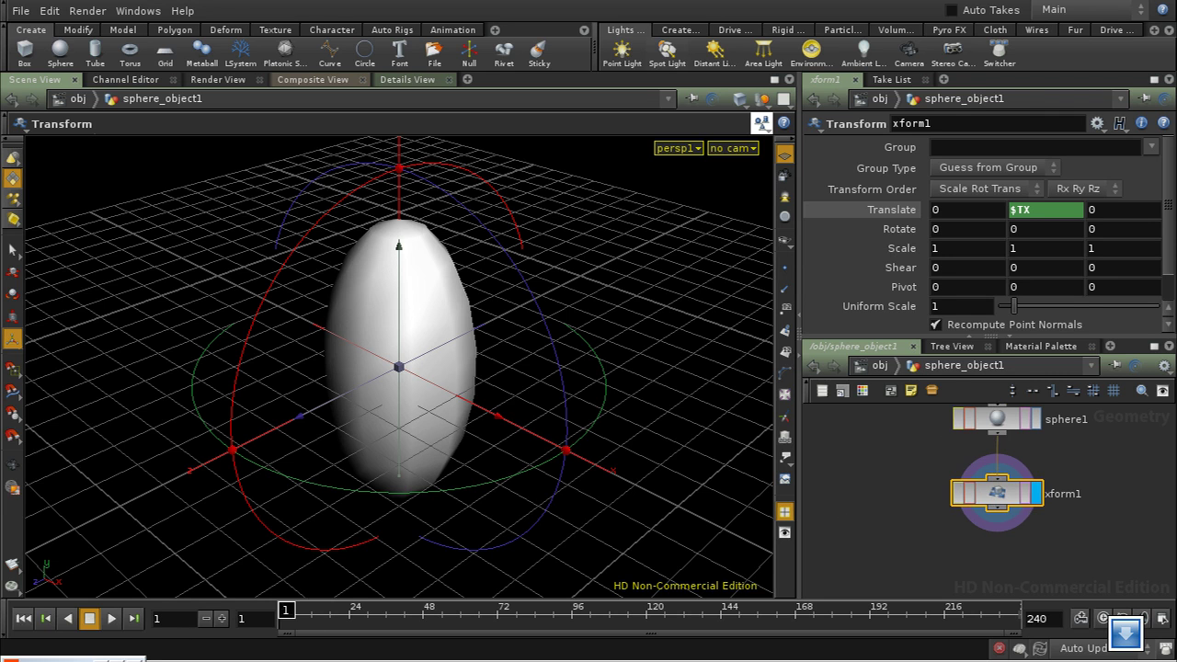
Search the help for transform, open the Transform surface node page and examine its local variables
key(F1)
click(983, 56)
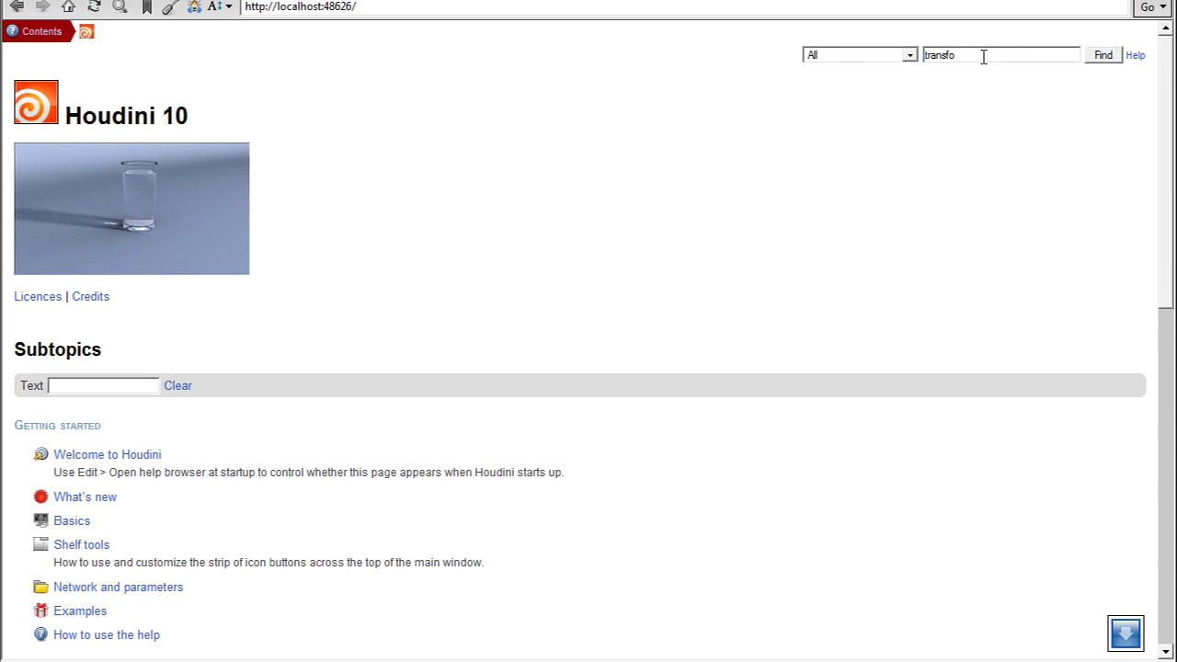
key(Return)
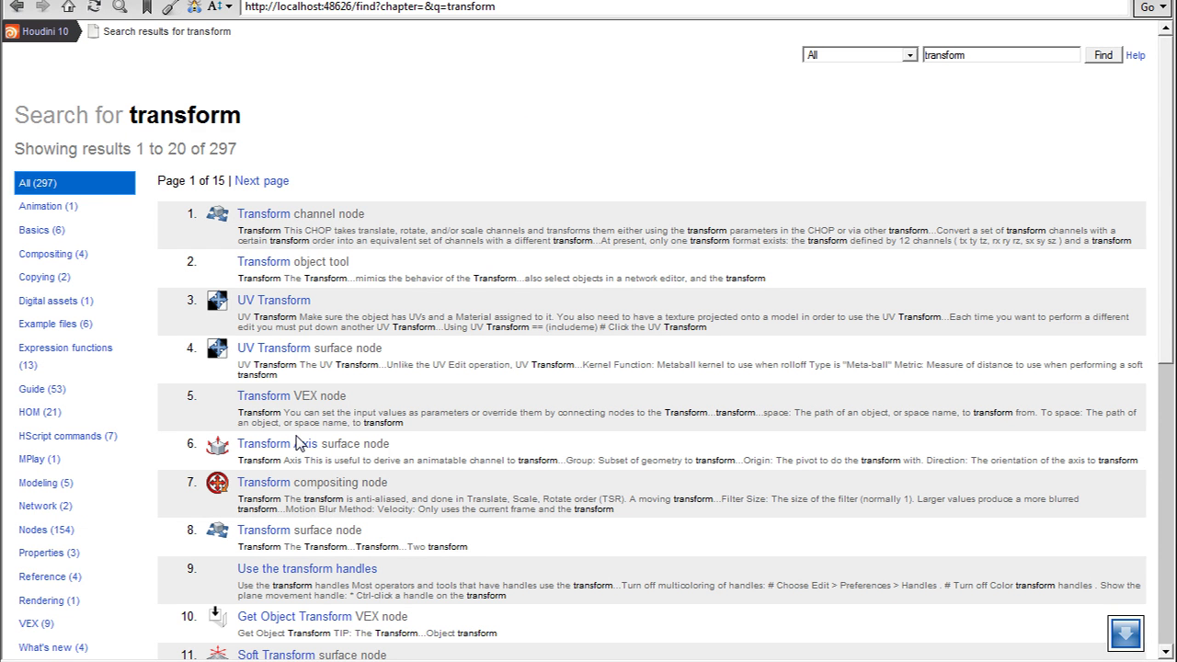
click(260, 533)
click(265, 531)
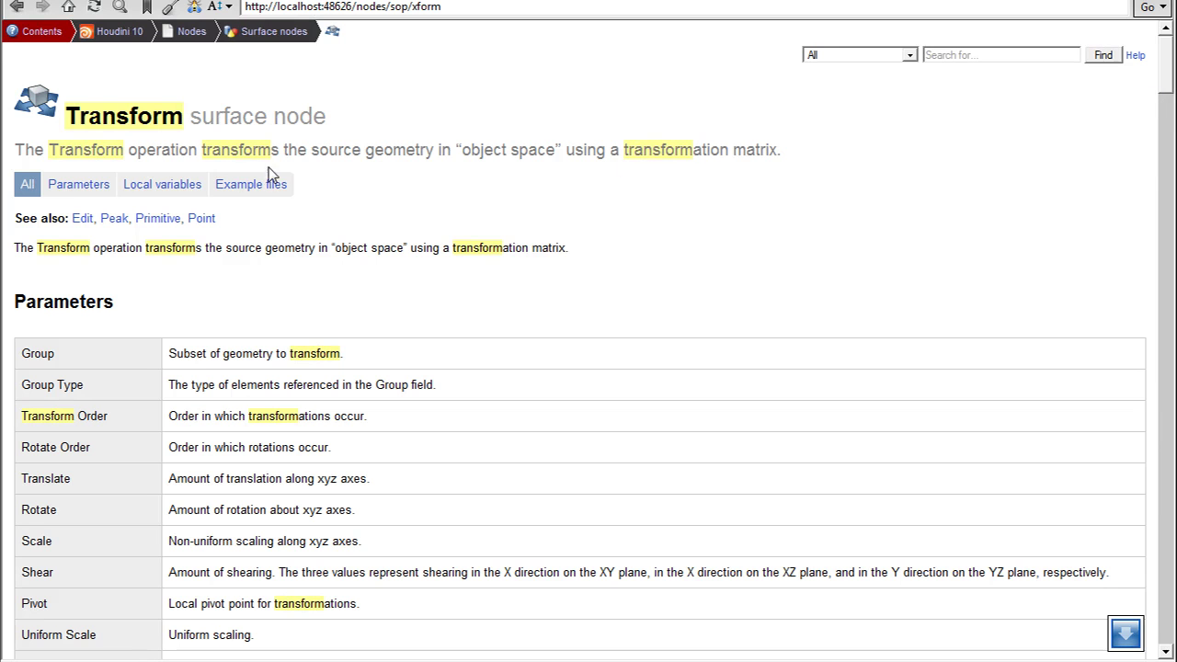
click(164, 189)
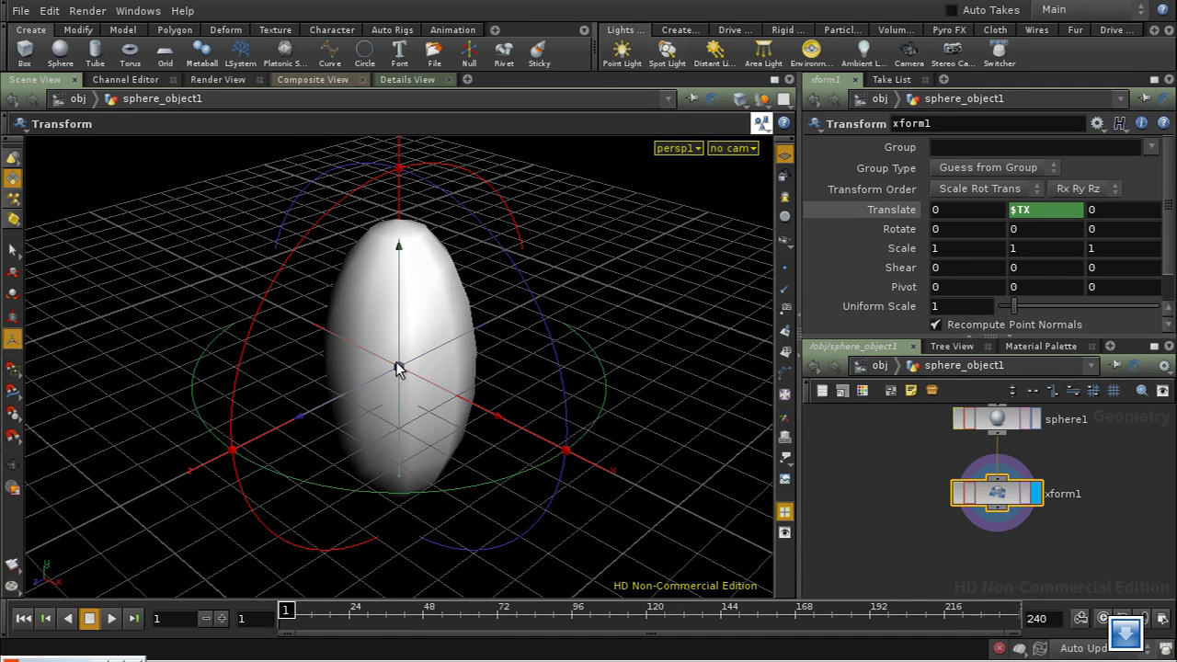
Replace the Transform node with a PolyExtrude node connected to the sphere's output, and display its result
click(1002, 493)
key(Delete)
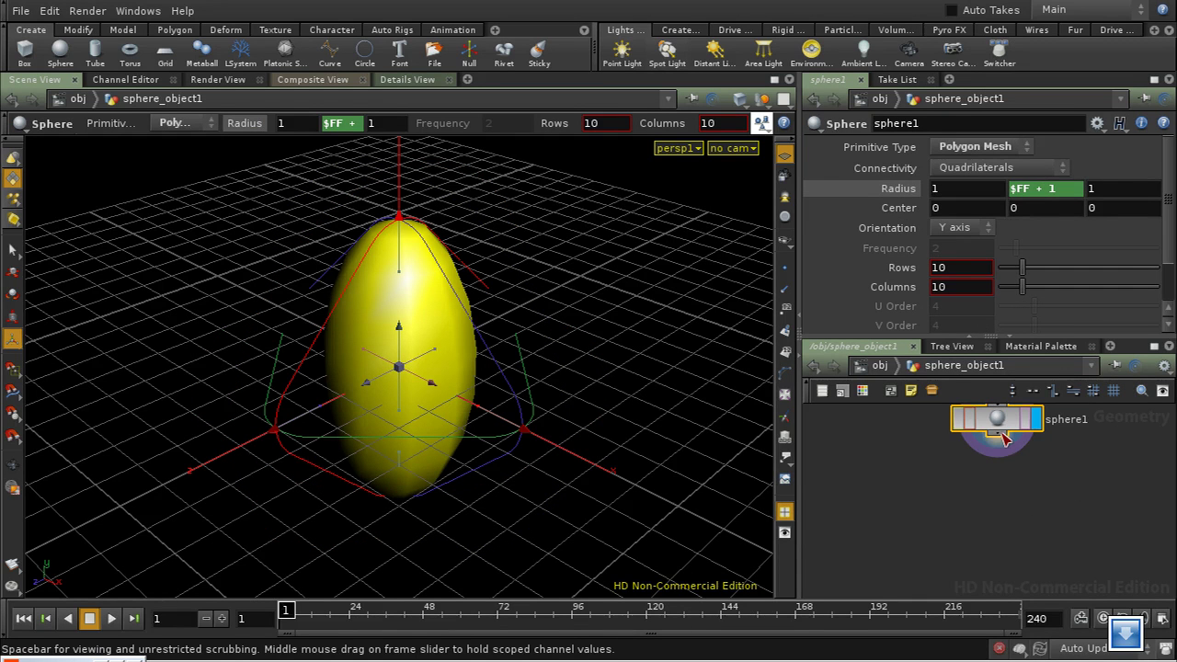
key(Tab)
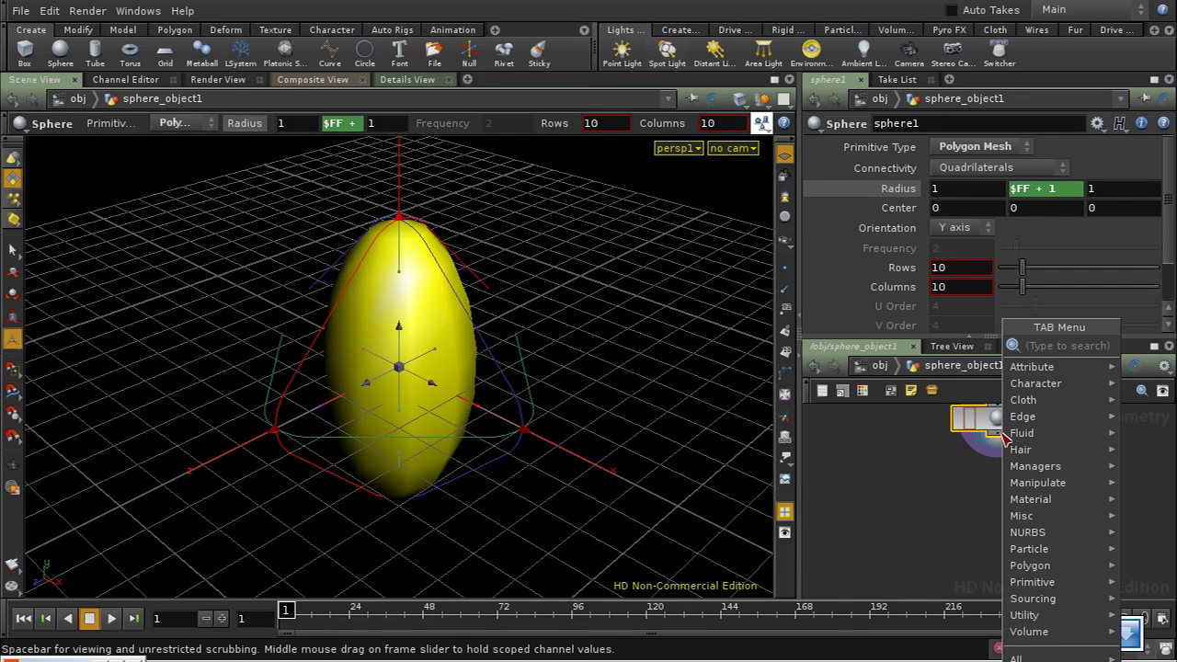
text(poly)
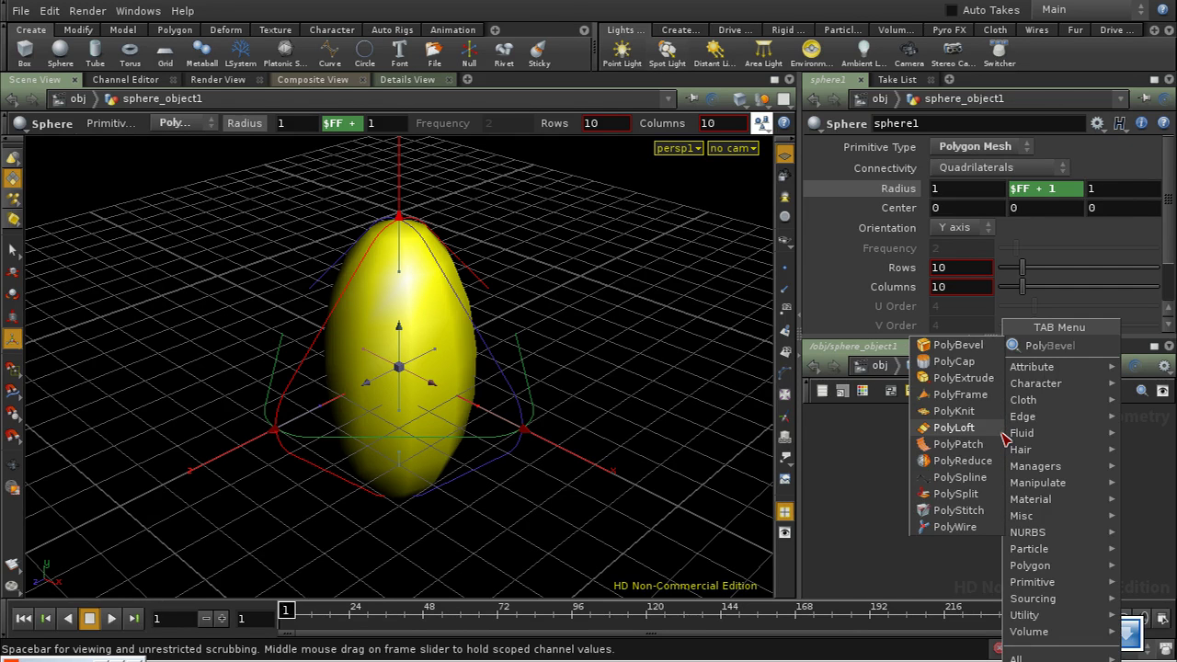
click(999, 378)
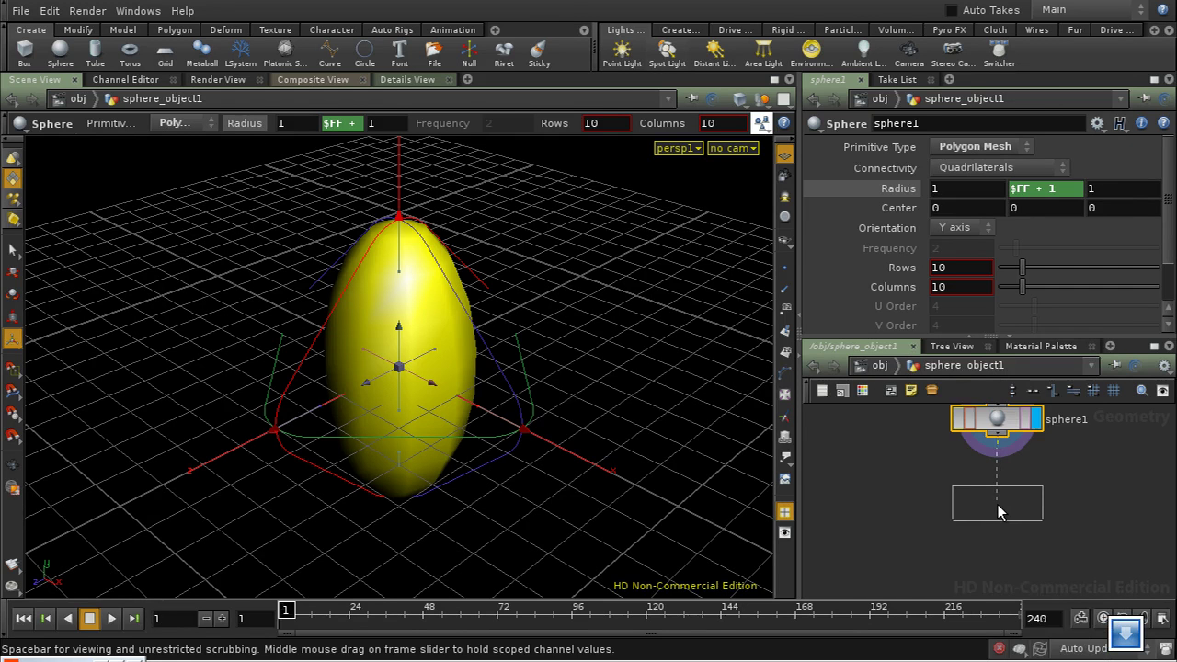
click(997, 498)
click(1037, 498)
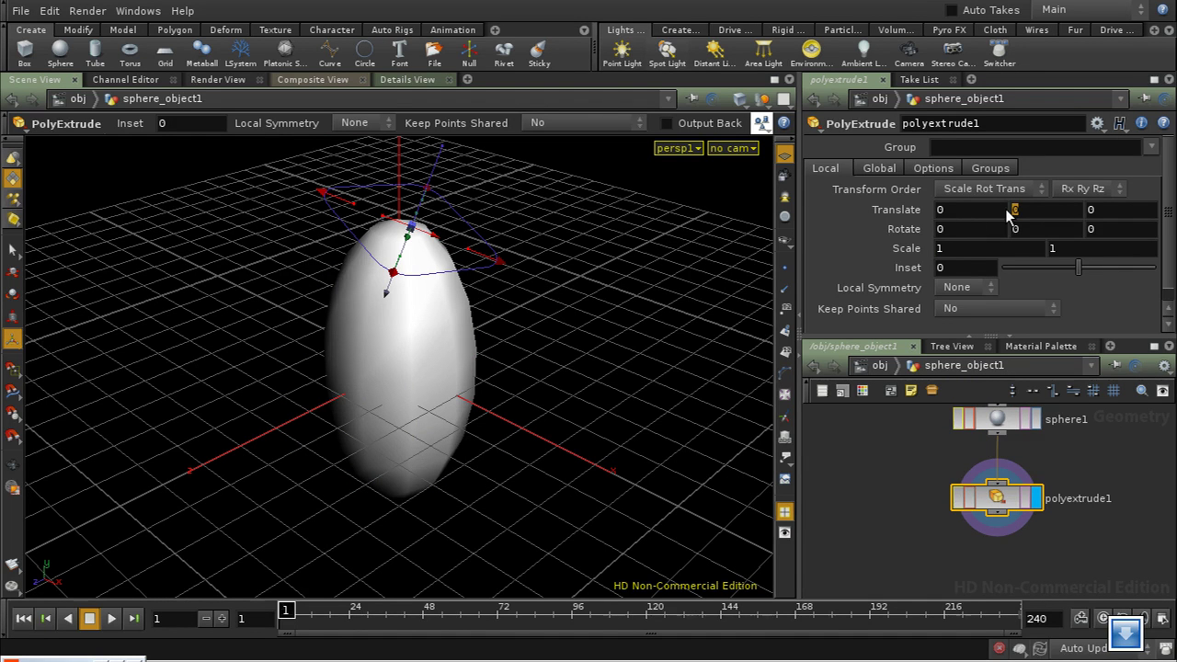
Drive the PolyExtrude's local Y translation with $PR, and scale the expression down to $PR*.01
text($PR)
key(Return)
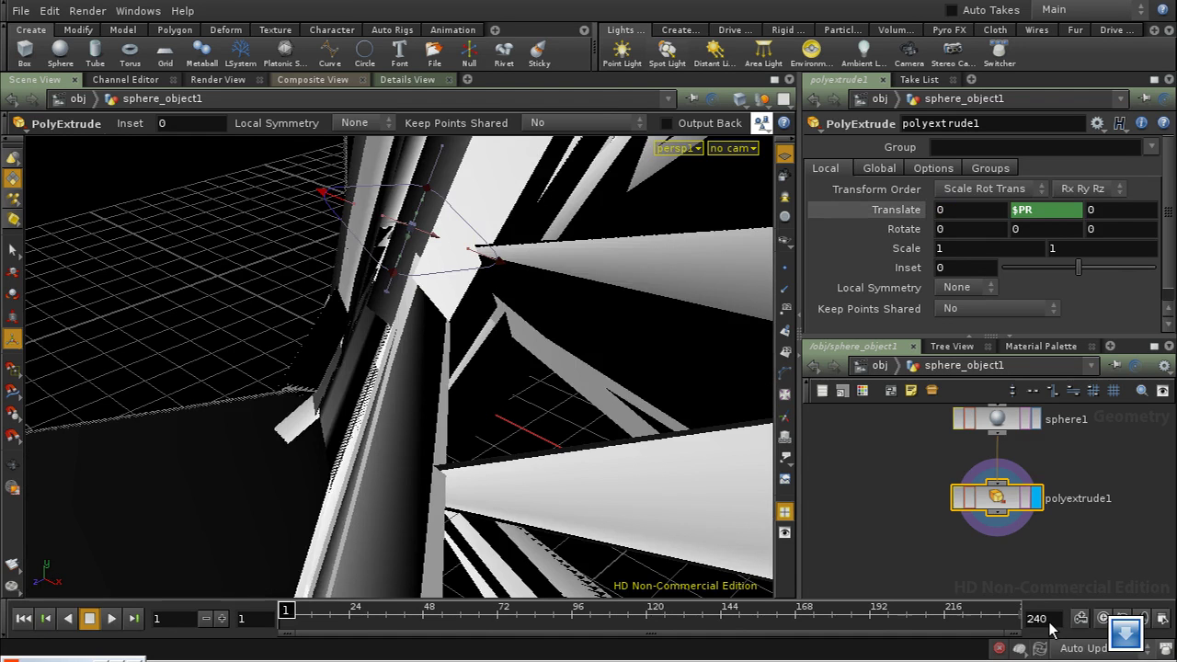
click(1039, 212)
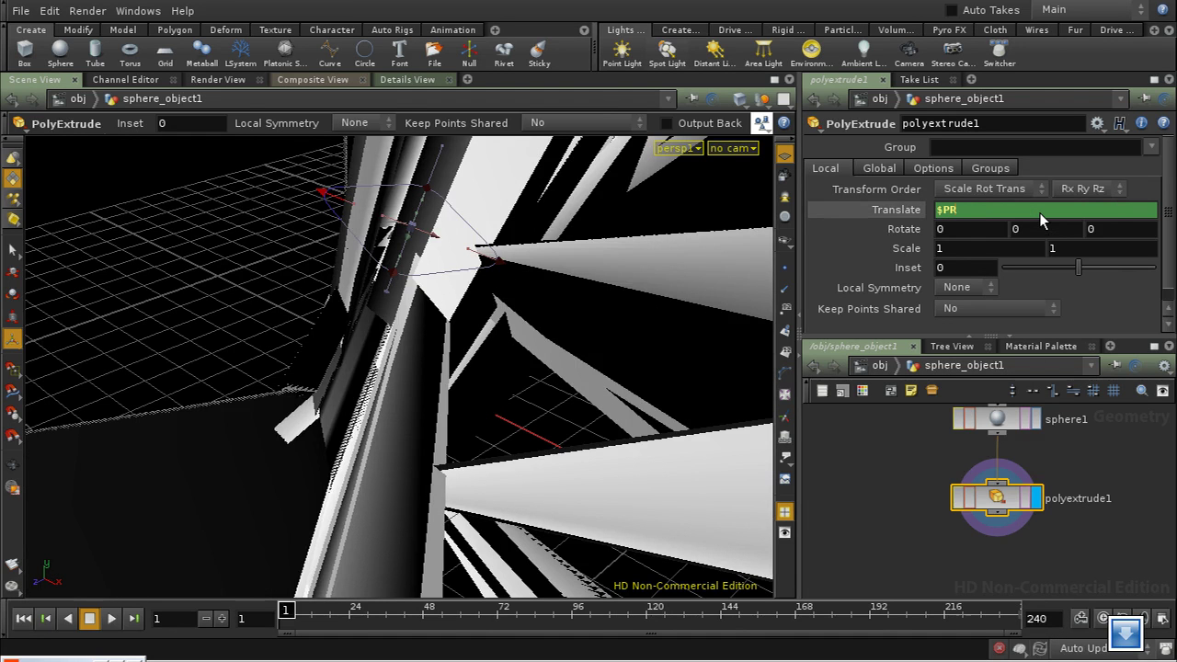
text(*.01)
key(Return)
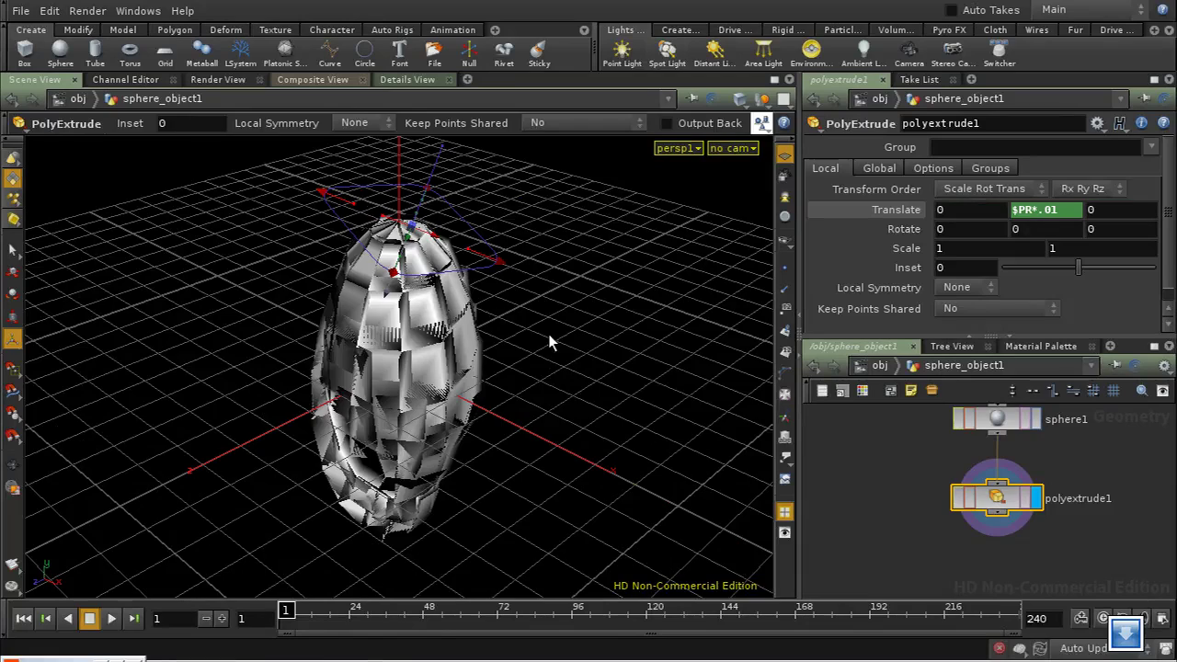
key(Escape)
drag(553, 380, 579, 342)
drag(474, 432, 662, 381)
drag(406, 283, 432, 308)
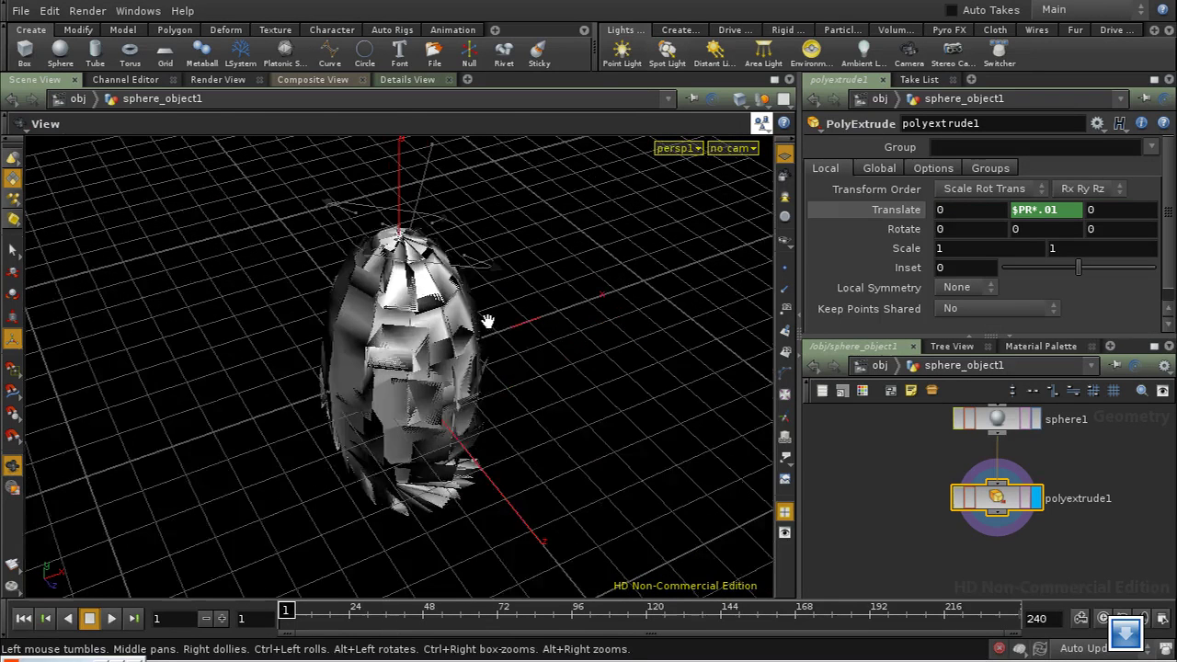
key(Return)
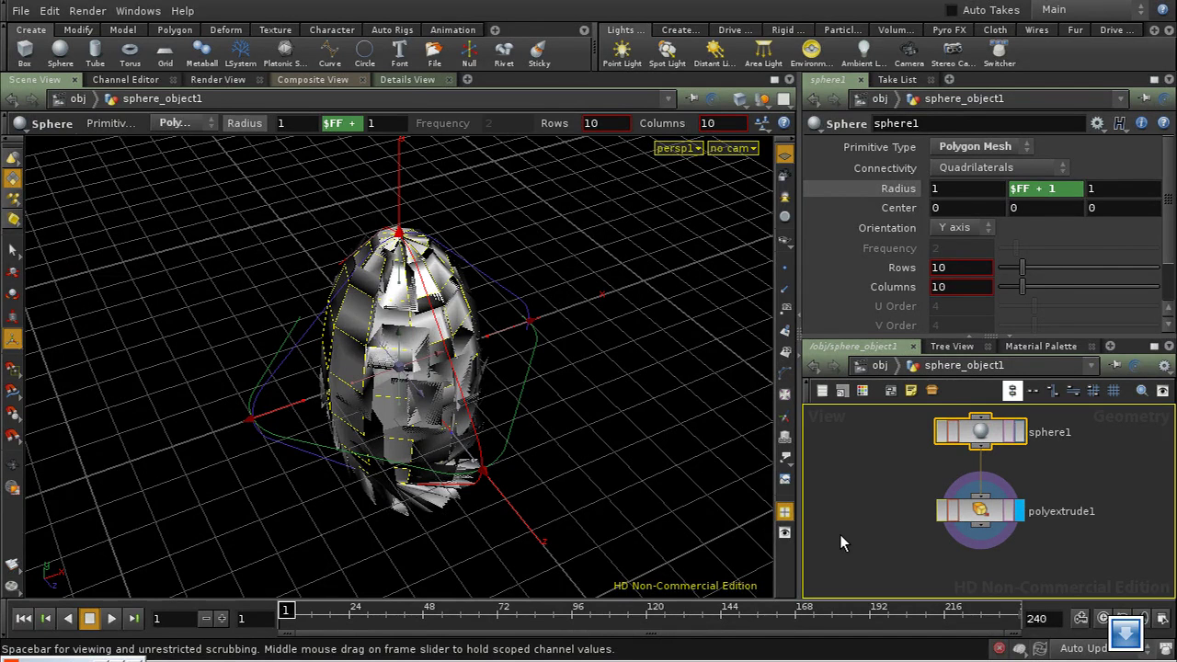
Try defining a custom variable in the sphere's Y radius with $MY = $FF + 1, and restore the expression to $FF + 1
middle_drag(840, 525, 844, 546)
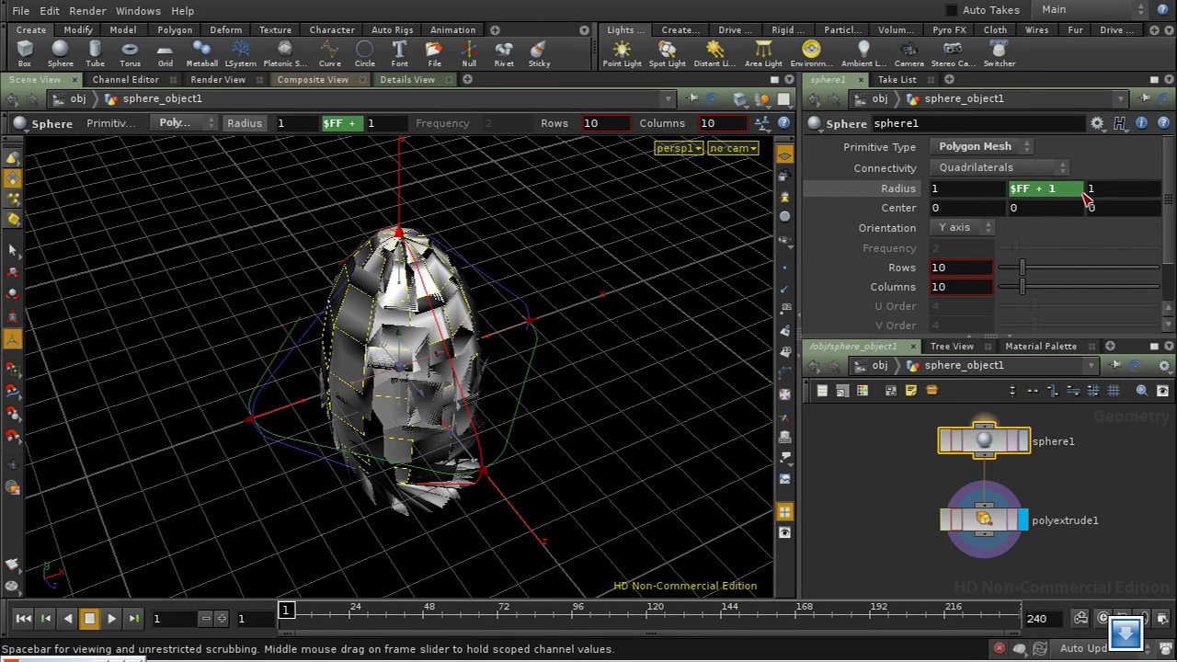
click(1022, 191)
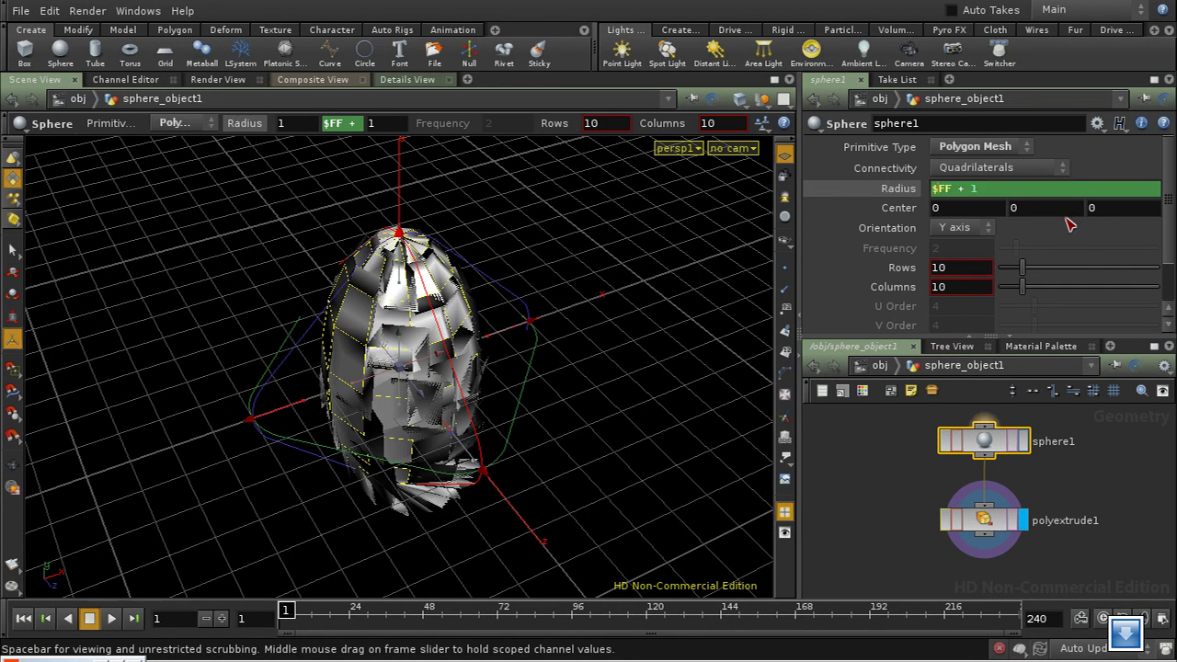
text(sin()
key(Return)
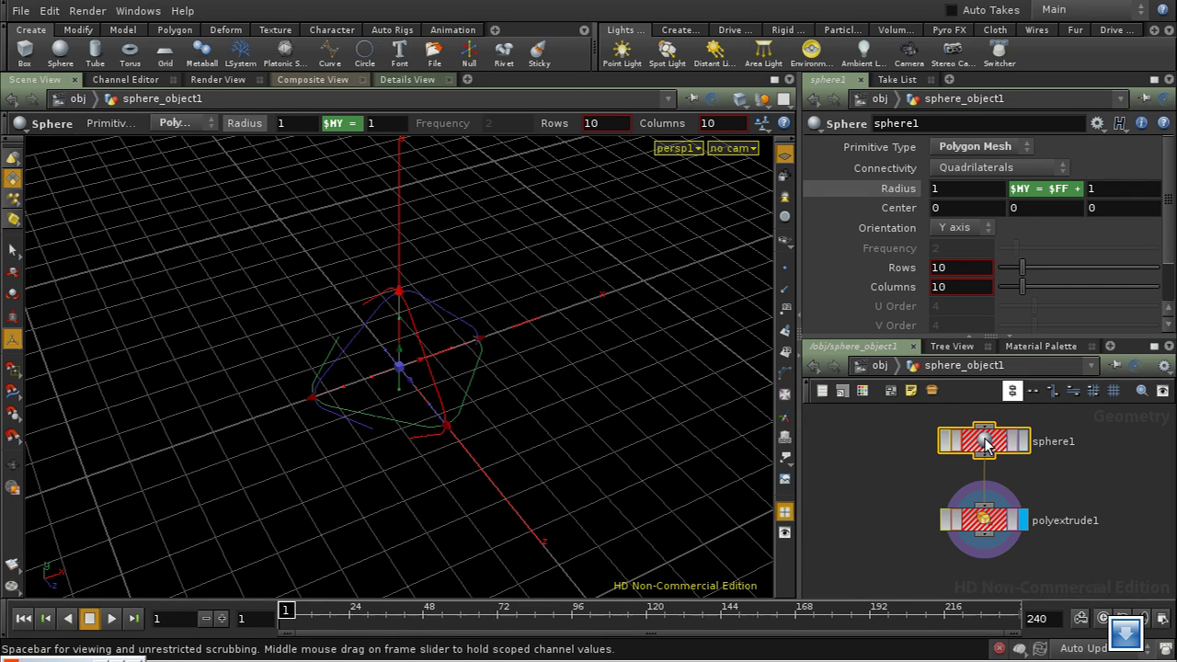
drag(1049, 189, 1002, 187)
key(BackSpace)
key(Return)
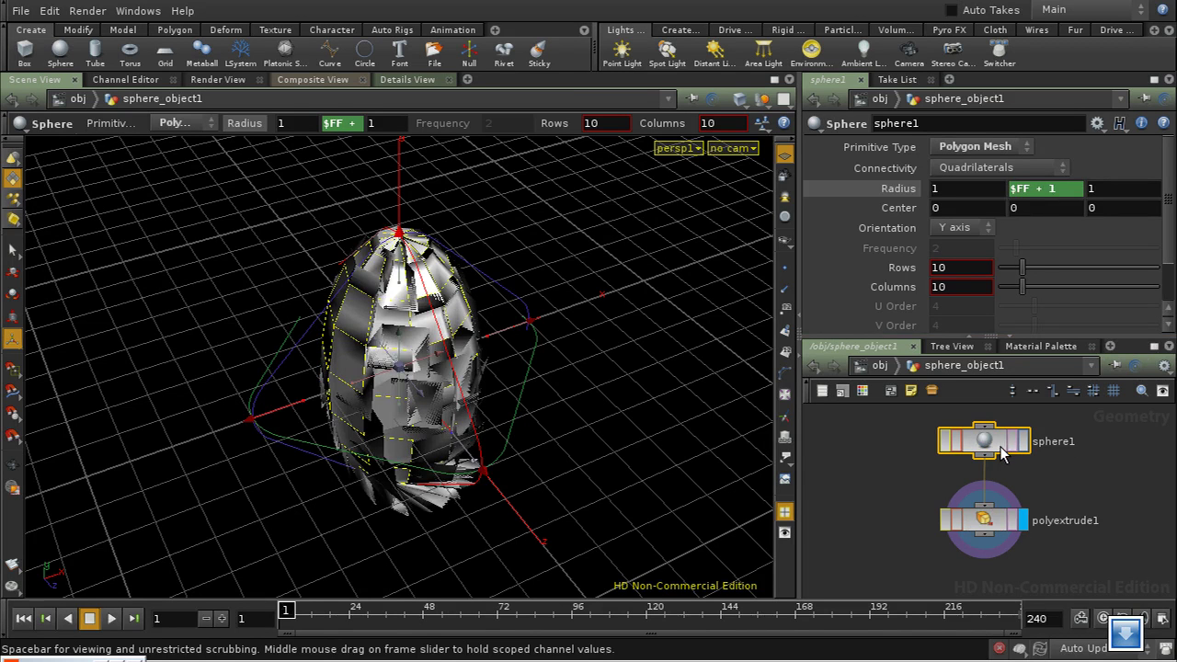
Replace the PolyExtrude node with an AttribCreate node connected to the sphere's output
click(993, 520)
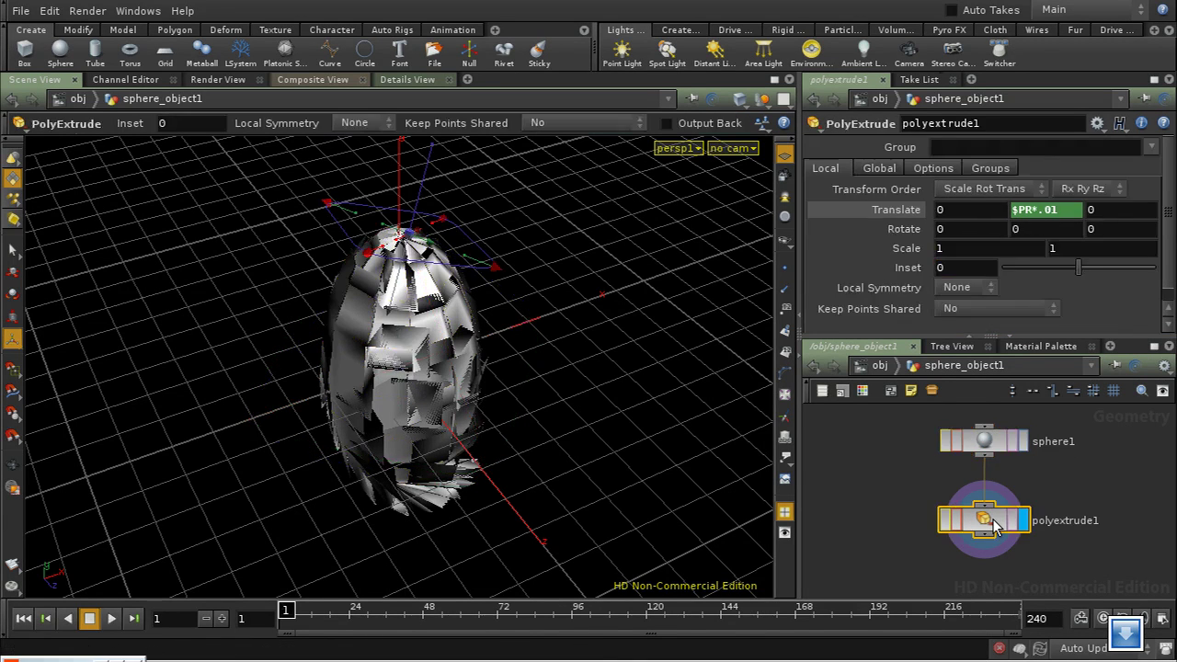
key(Delete)
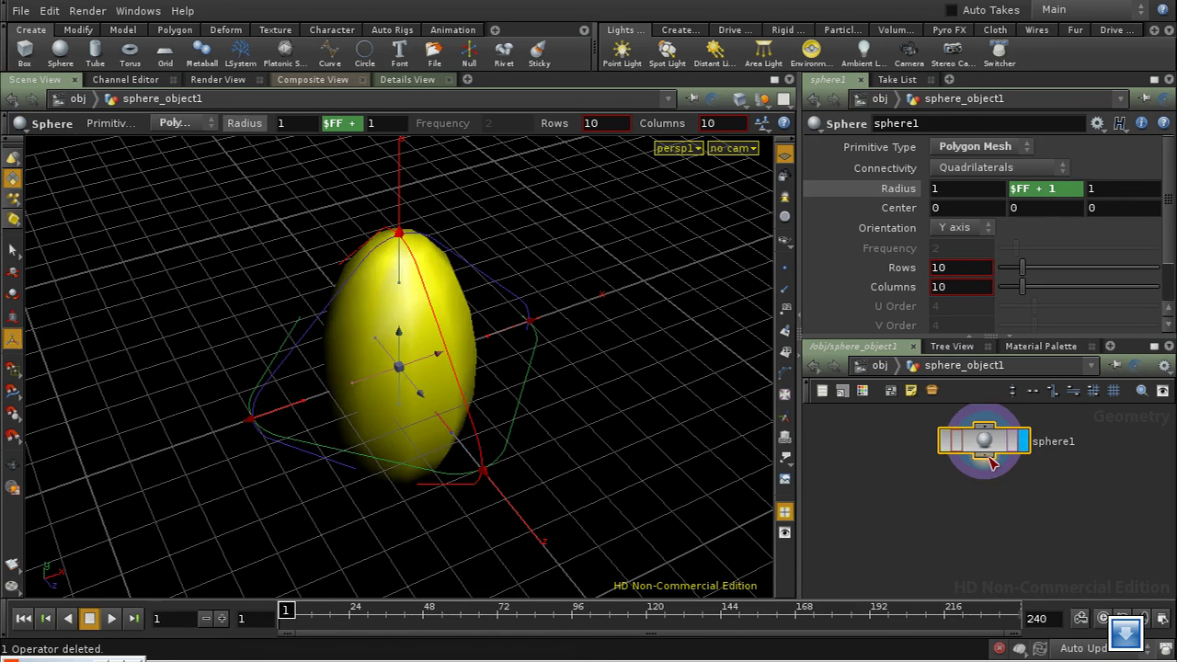
key(Tab)
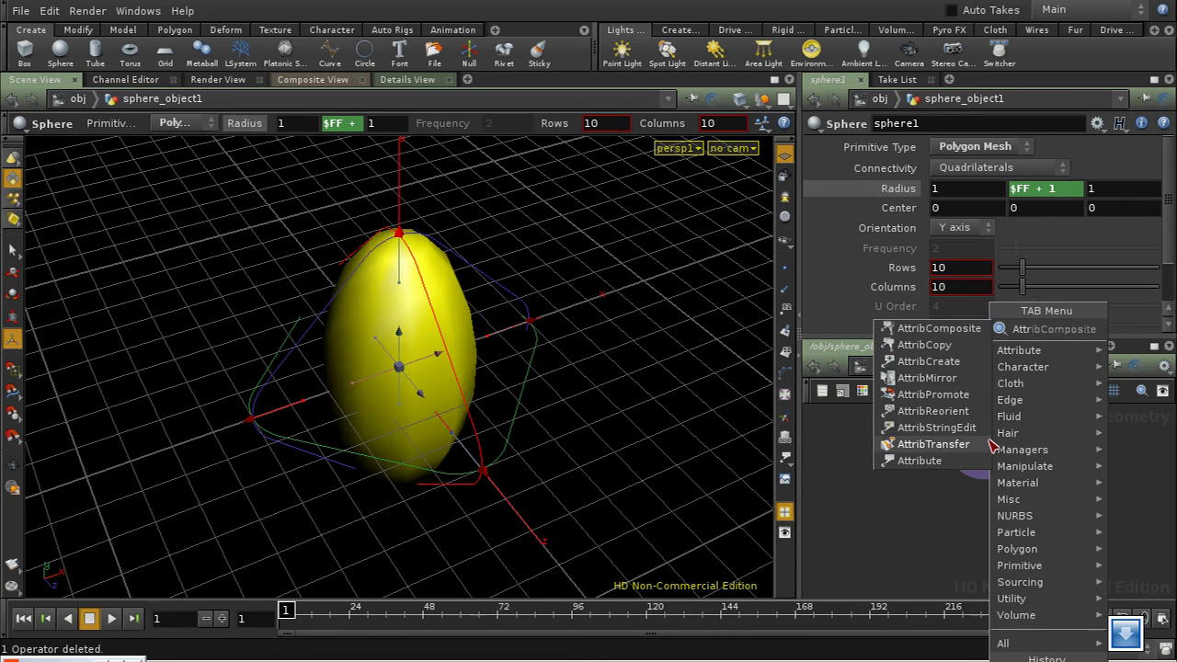
click(975, 362)
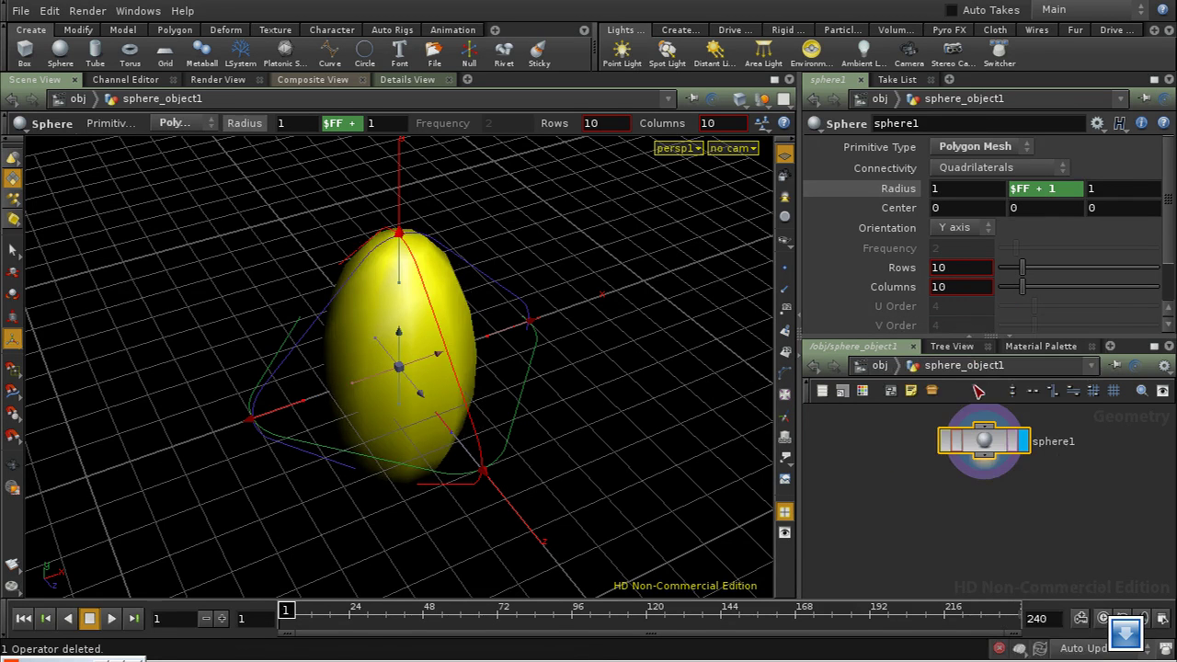
click(995, 524)
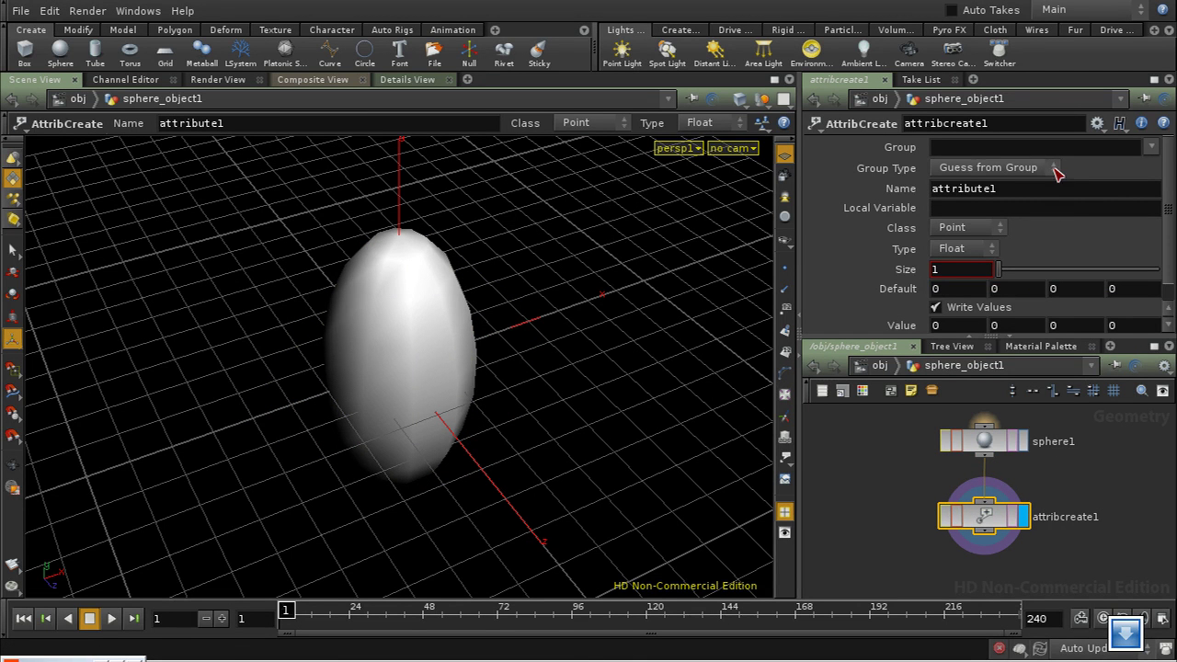
Keep the new attribute's class as Point and name the attribute myvar
click(1002, 230)
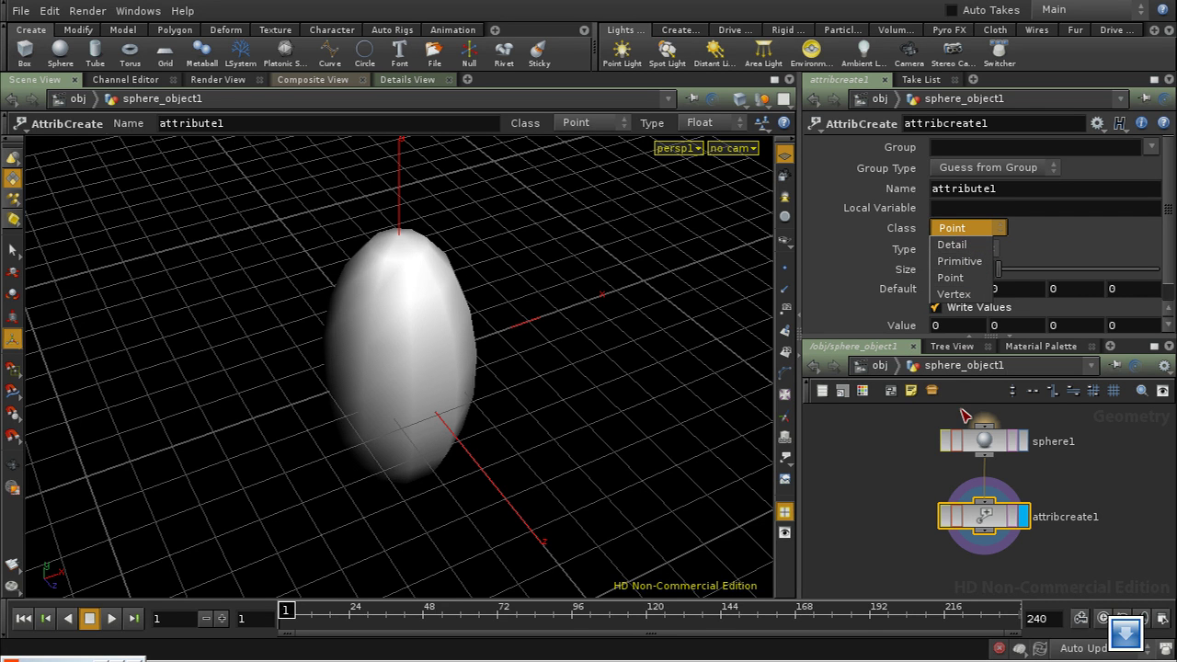
click(1034, 250)
double_click(1006, 190)
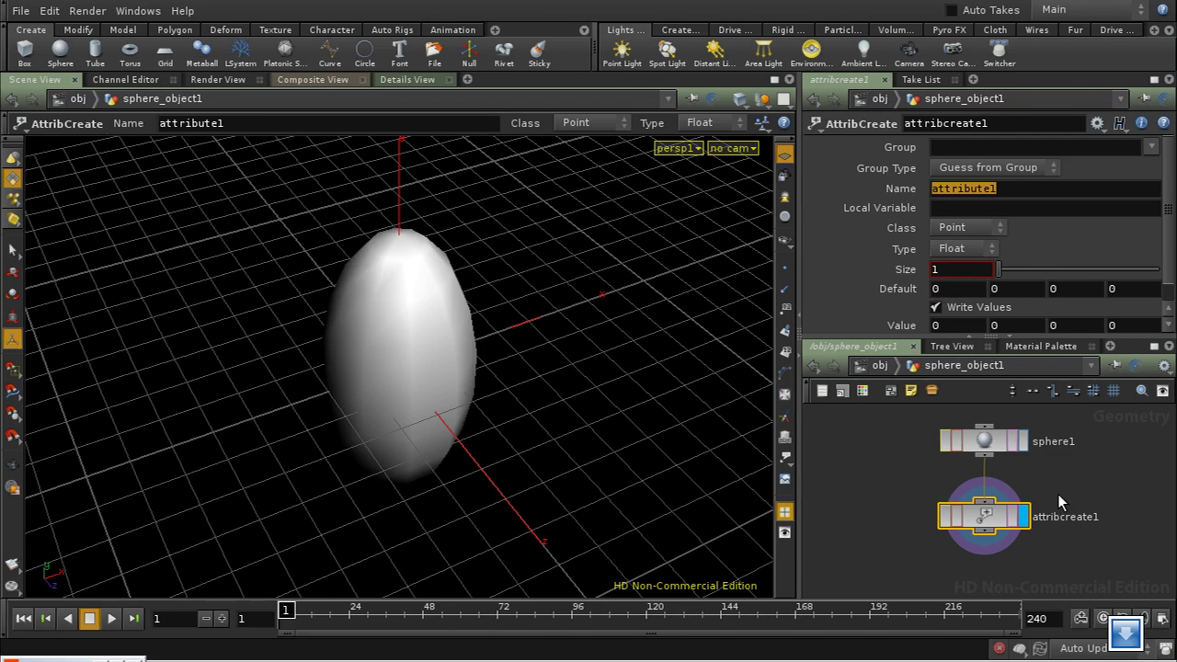
text(my)
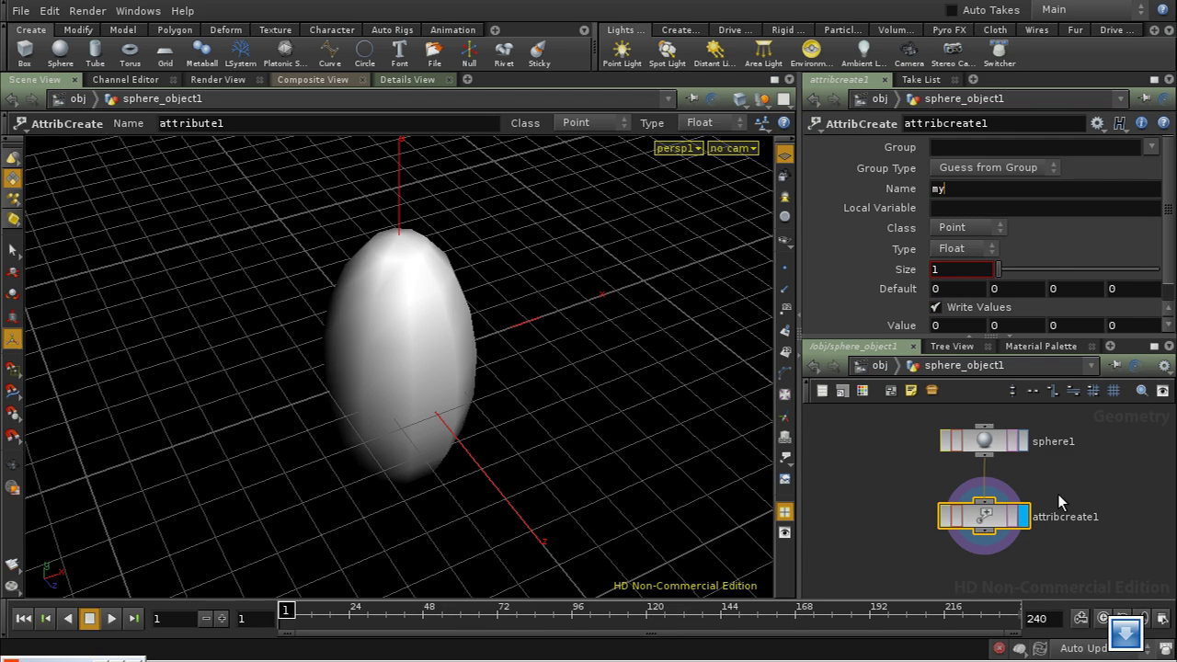
text(var)
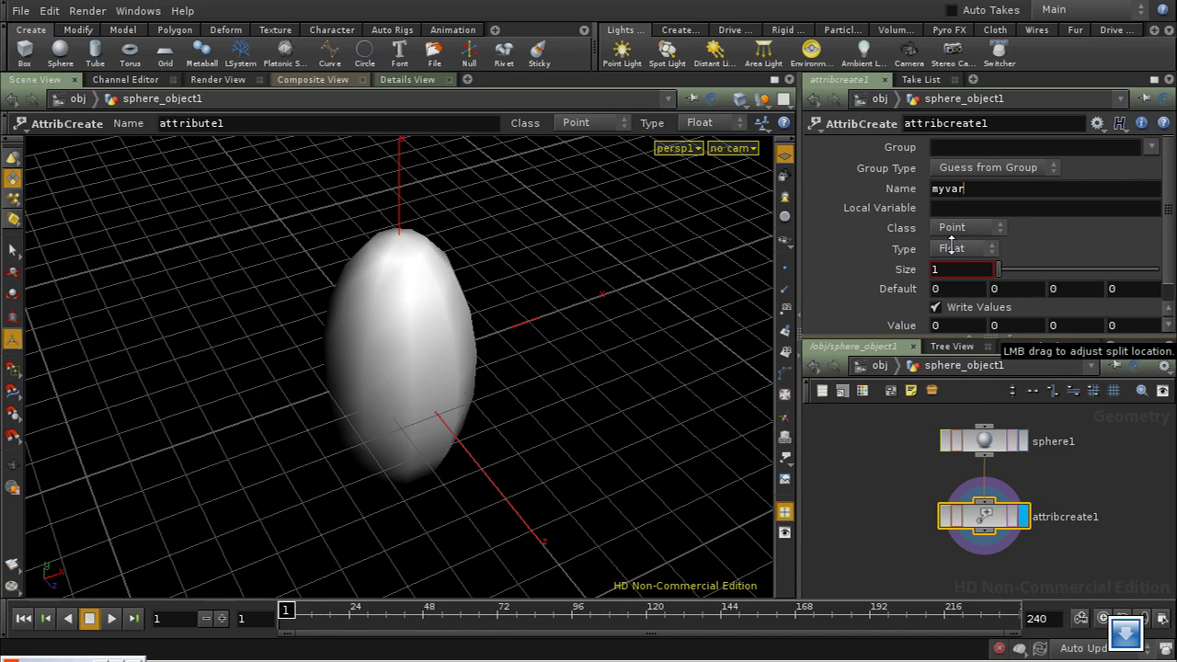
key(Return)
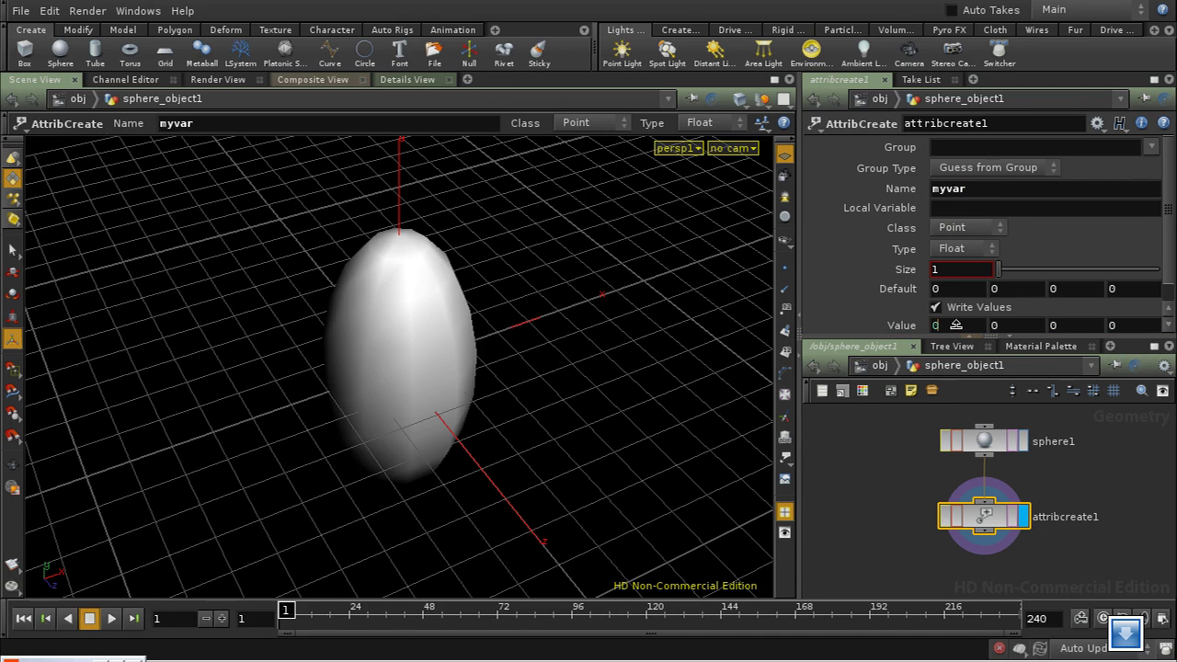
Set the attribute's first value component to rand($PT) and show the per-point attribute values in the Details View
text(rand()
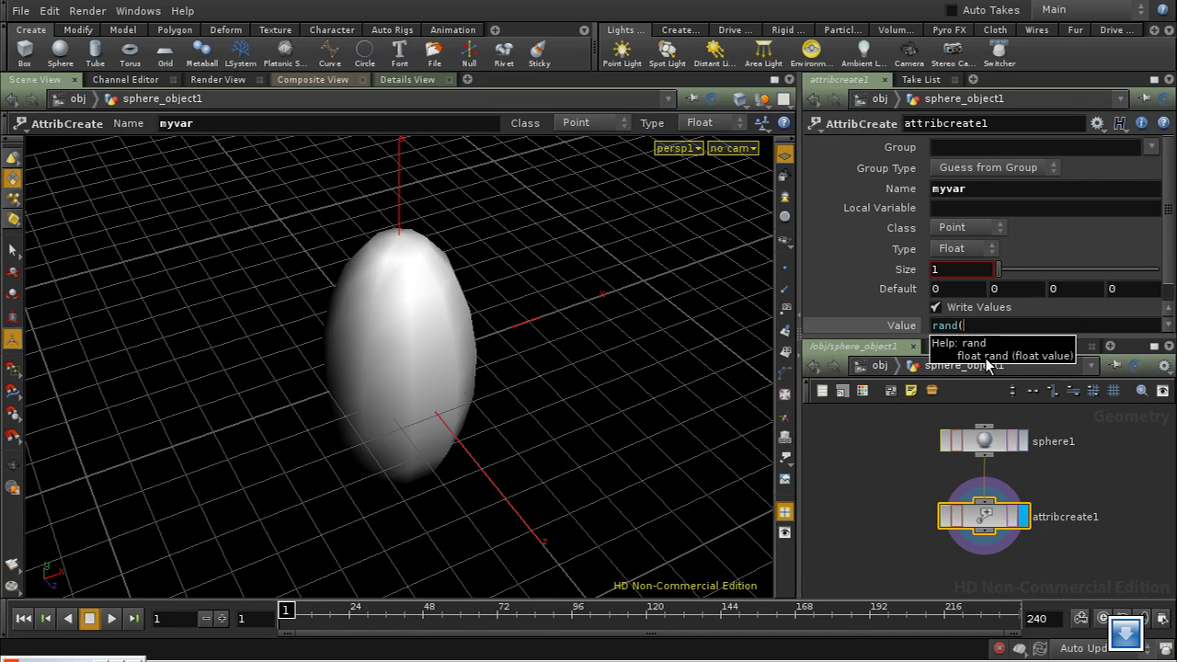
text($PT))
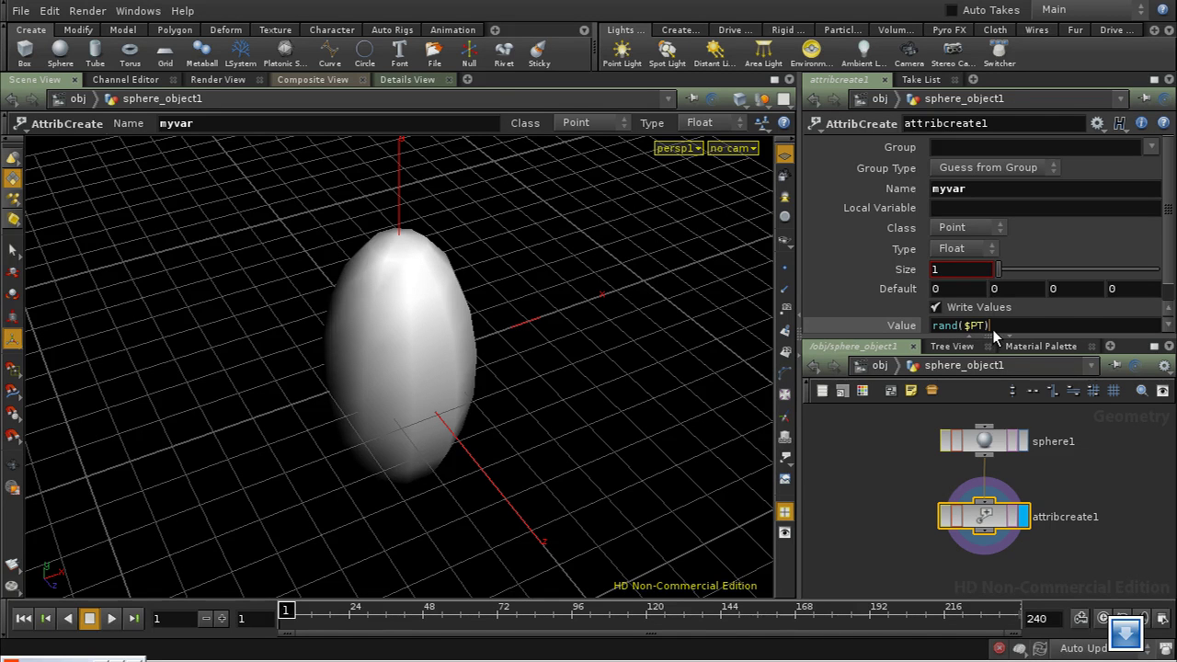
key(Return)
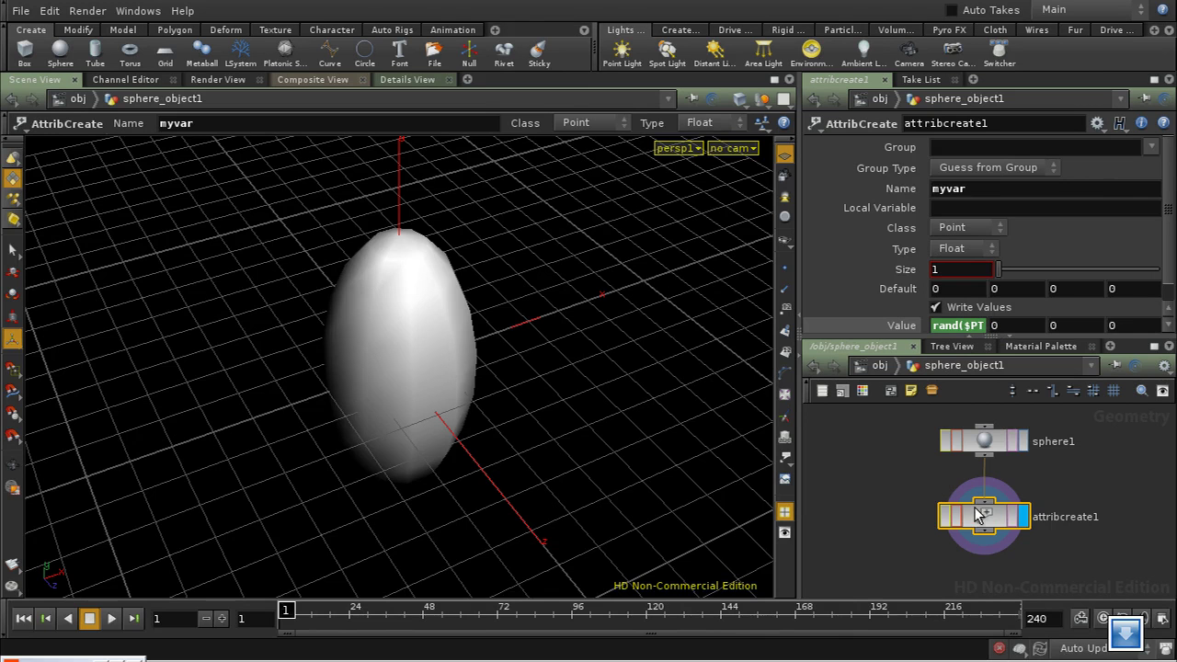
click(409, 80)
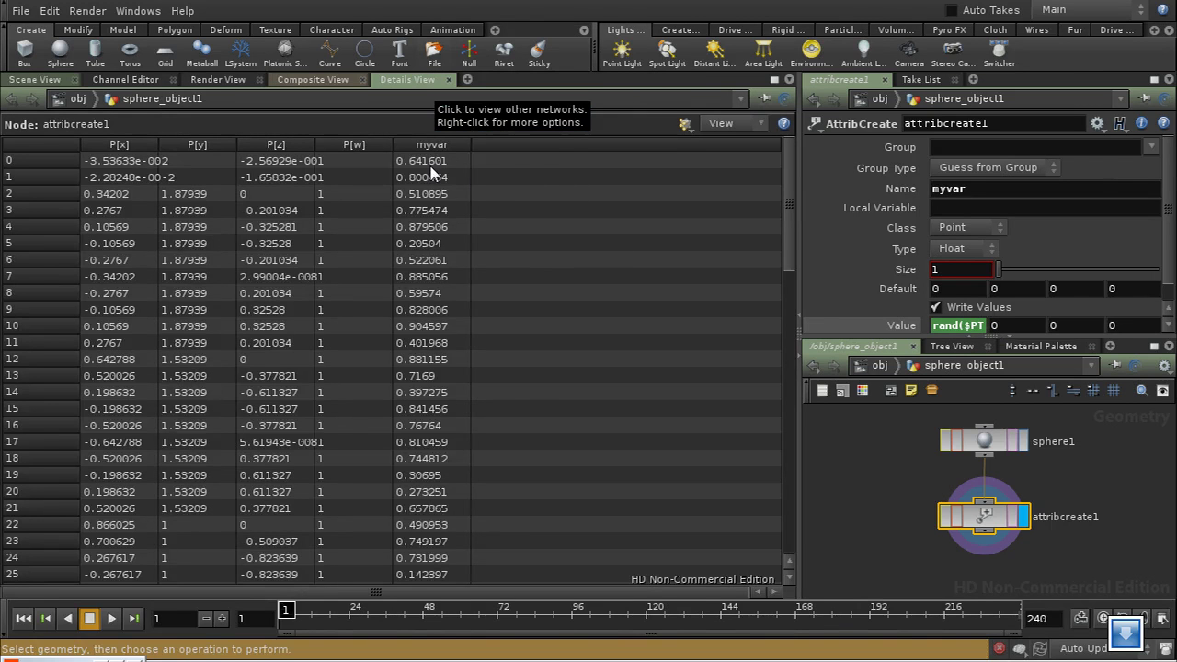
Add a Group Geometry node connected below attribcreate1 and make it the displayed node
drag(786, 265, 788, 560)
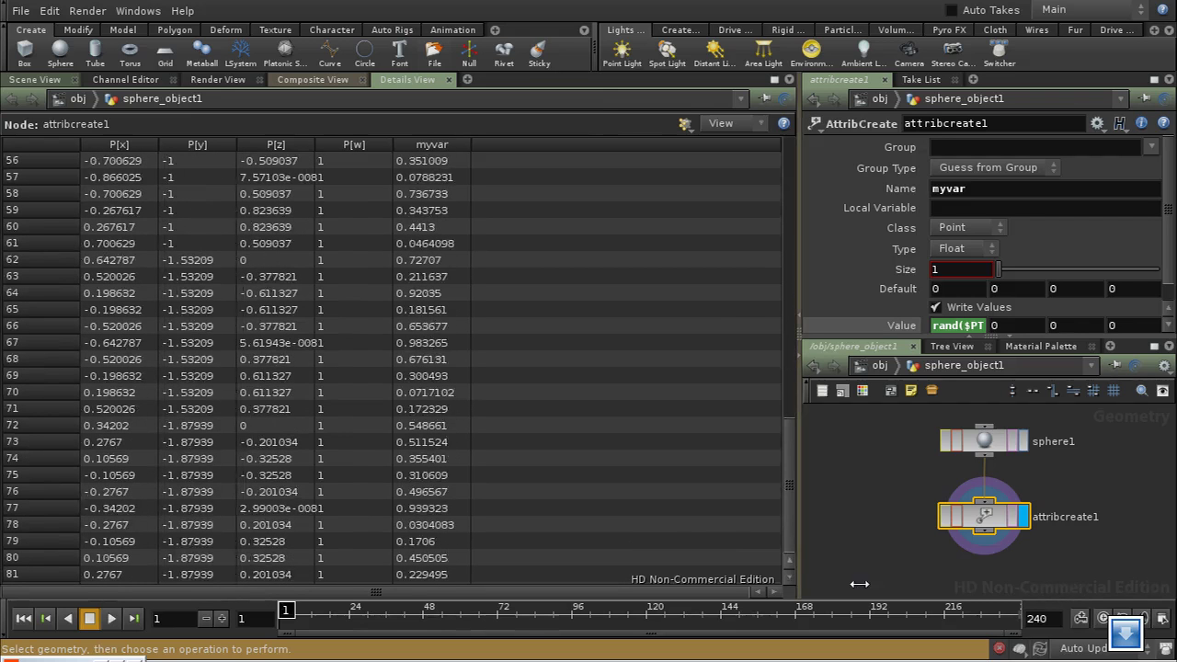
middle_drag(878, 544, 874, 484)
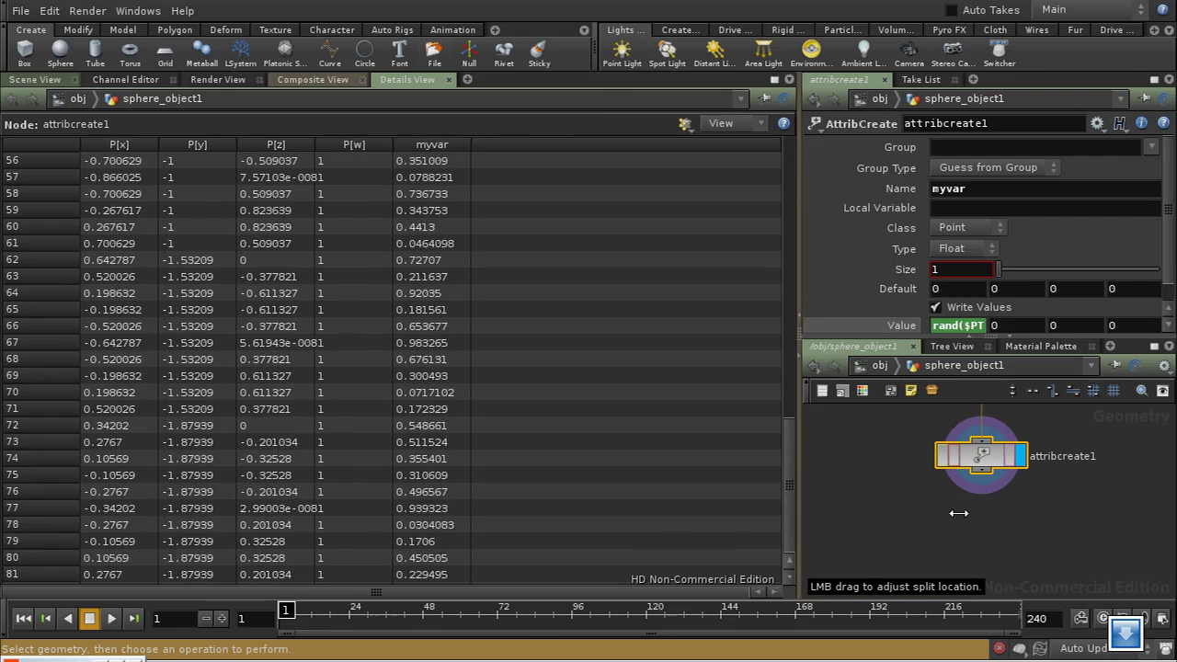
key(Tab)
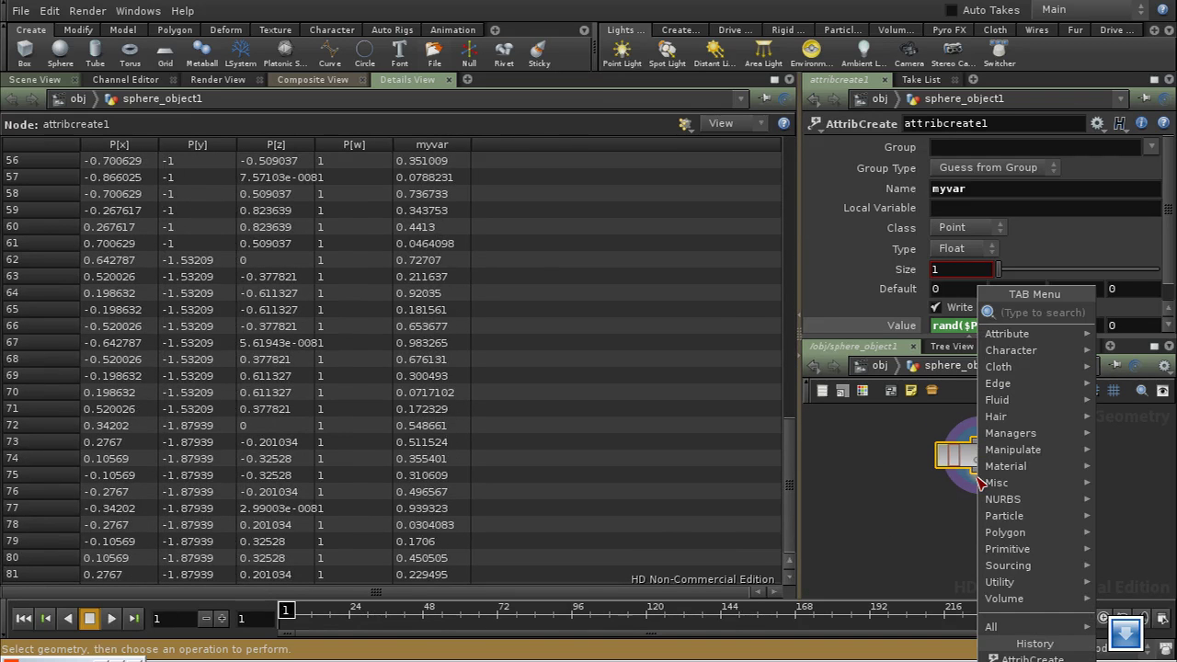
text(Grid)
text(oup Geometry)
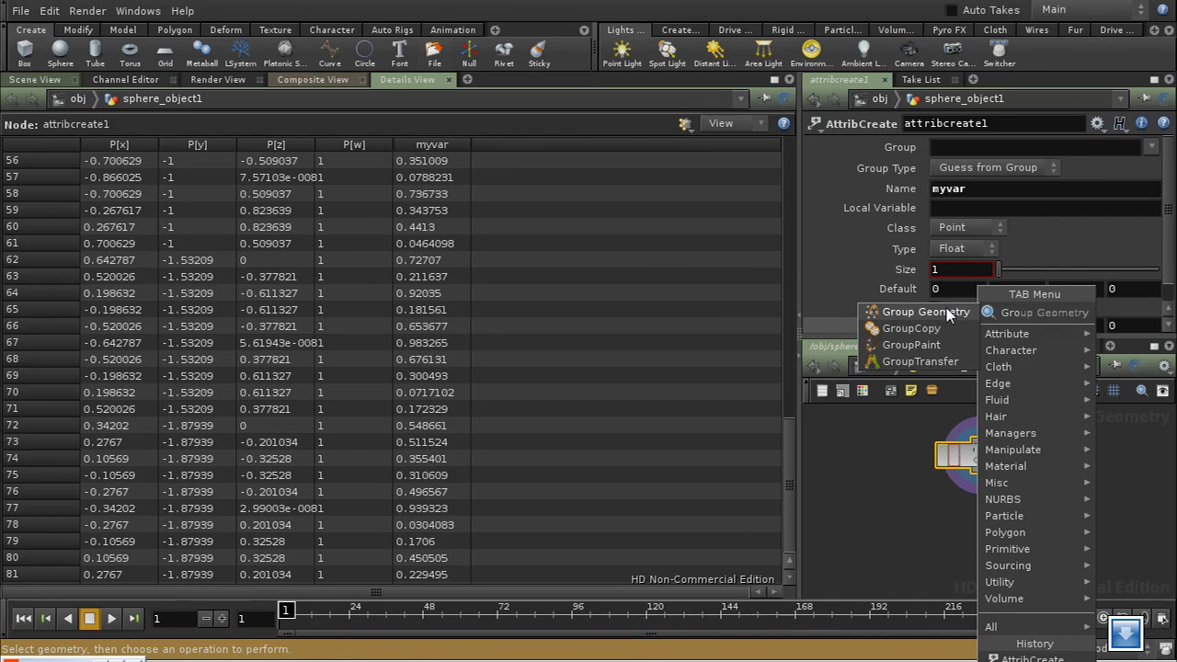
click(948, 314)
click(982, 522)
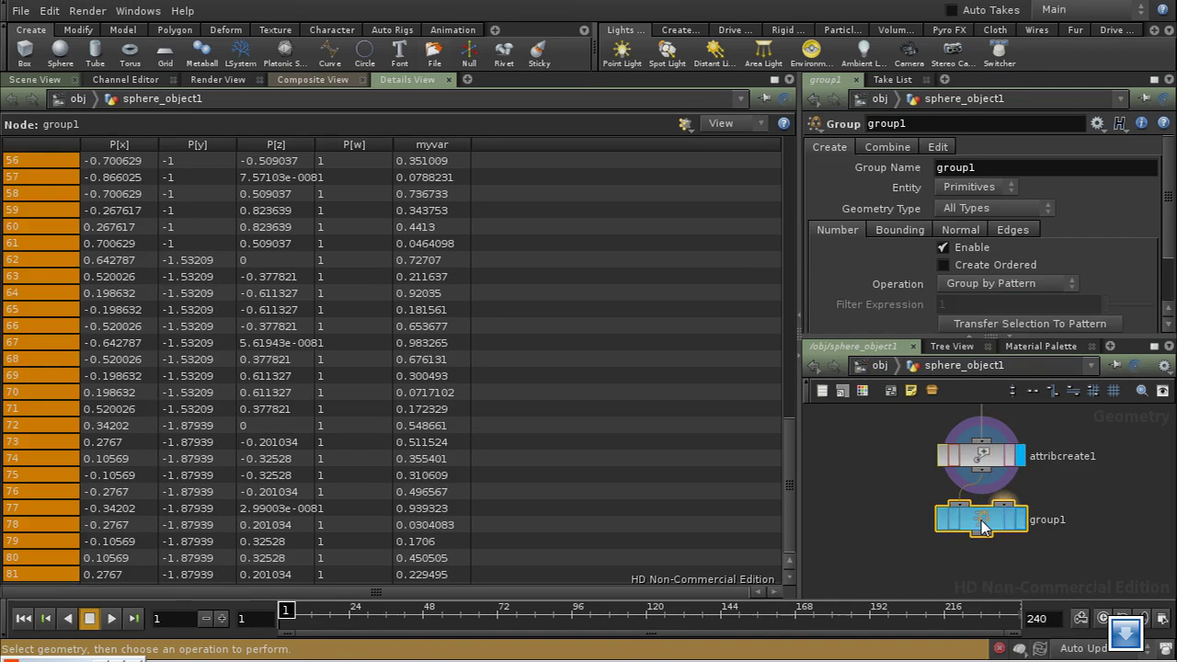
click(1022, 520)
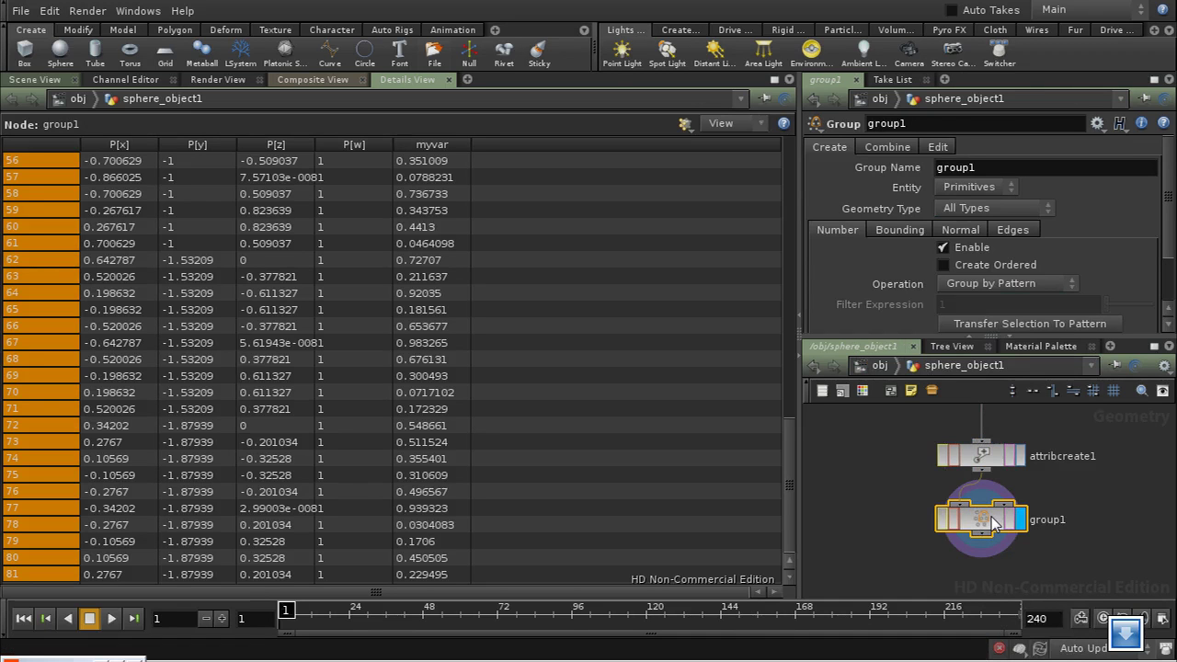
Rename the group node mygroup and set its Group Name to the variable $OS
double_click(930, 132)
text(mygopr)
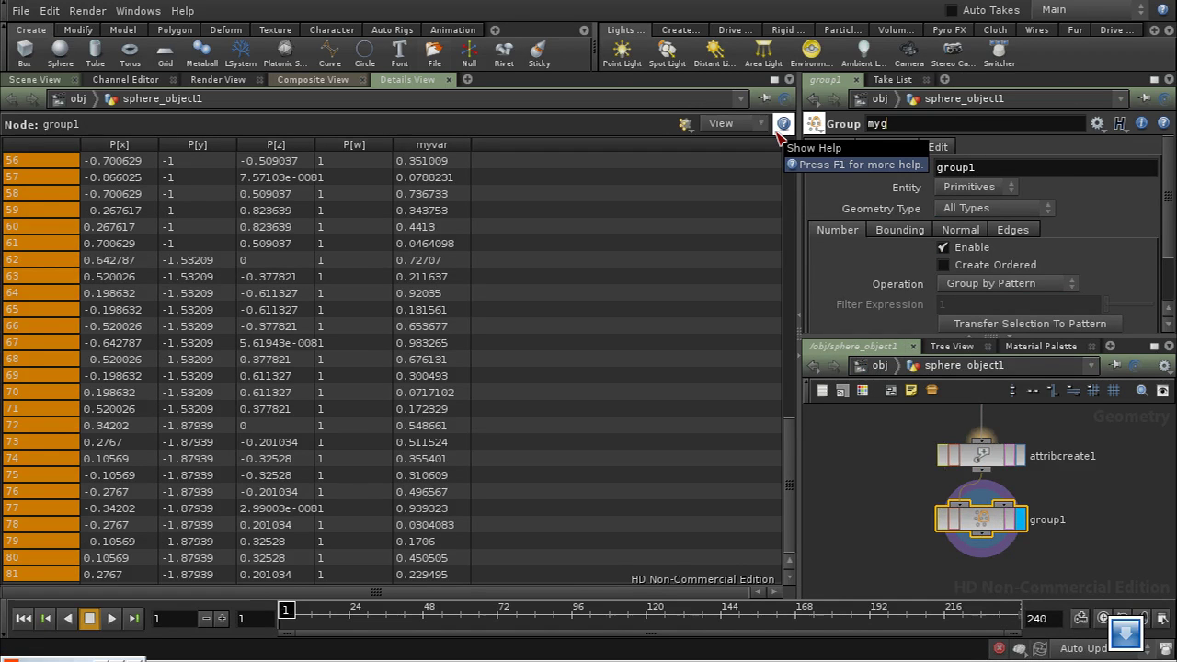
key(BackSpace)
text(rop)
key(Tab)
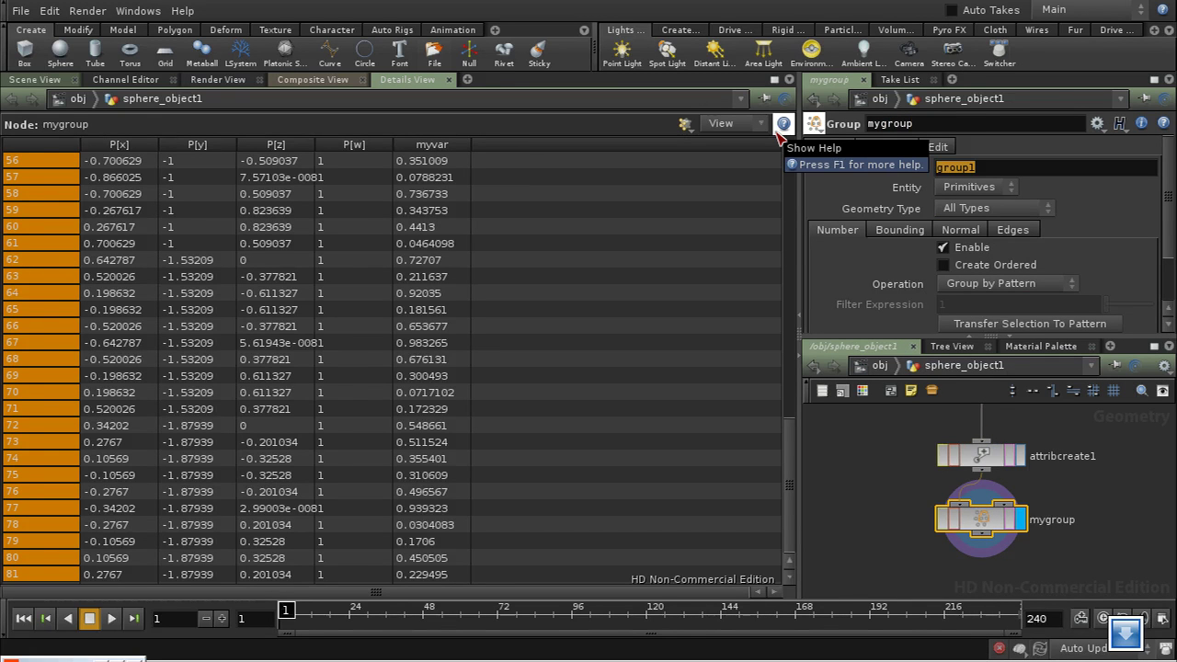
text($OS)
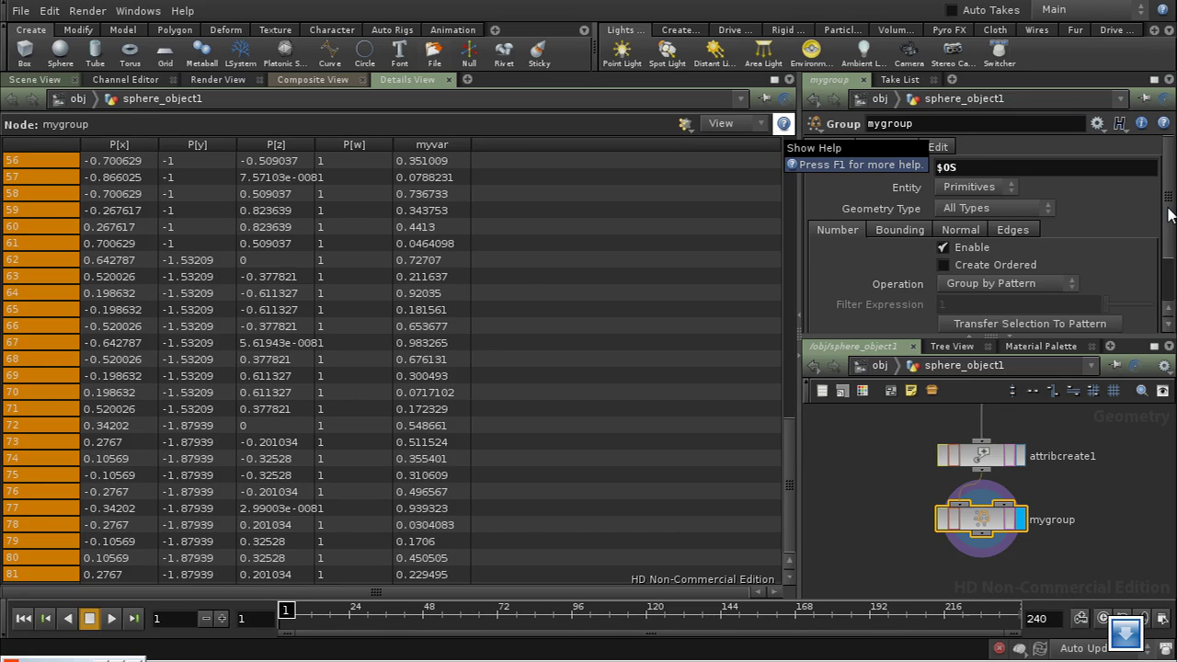
Set the group's operation to Group by Expression and its entity to Points, with the filter expression $MYVAR > 0.5
drag(1171, 219, 1170, 265)
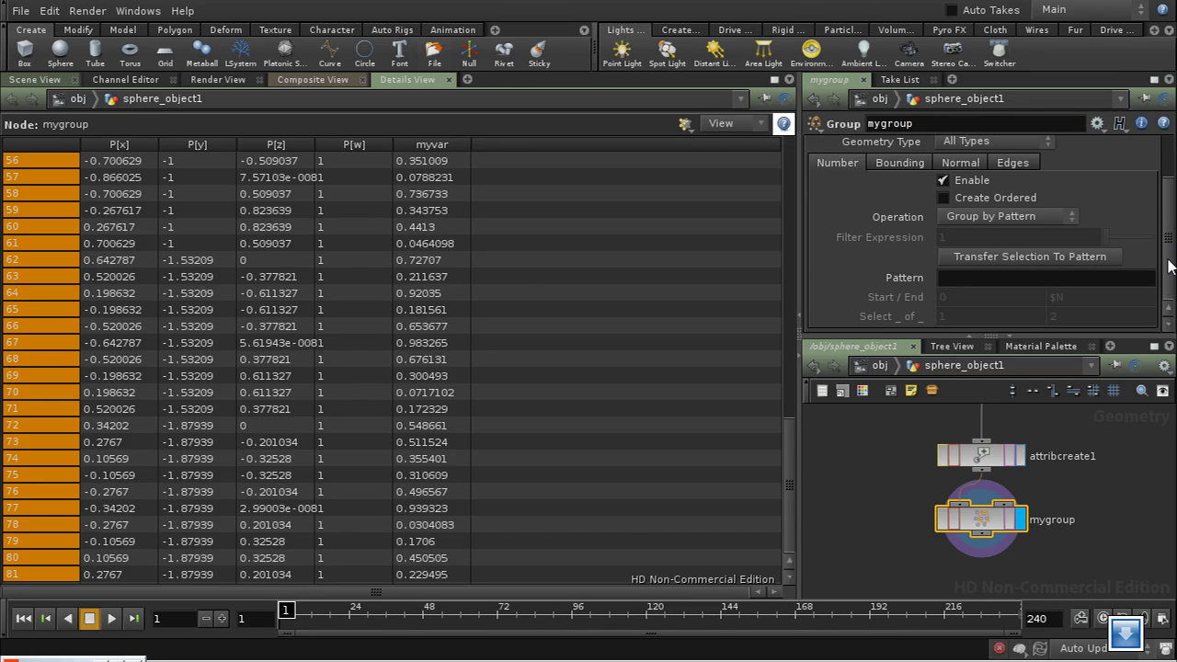
click(1028, 216)
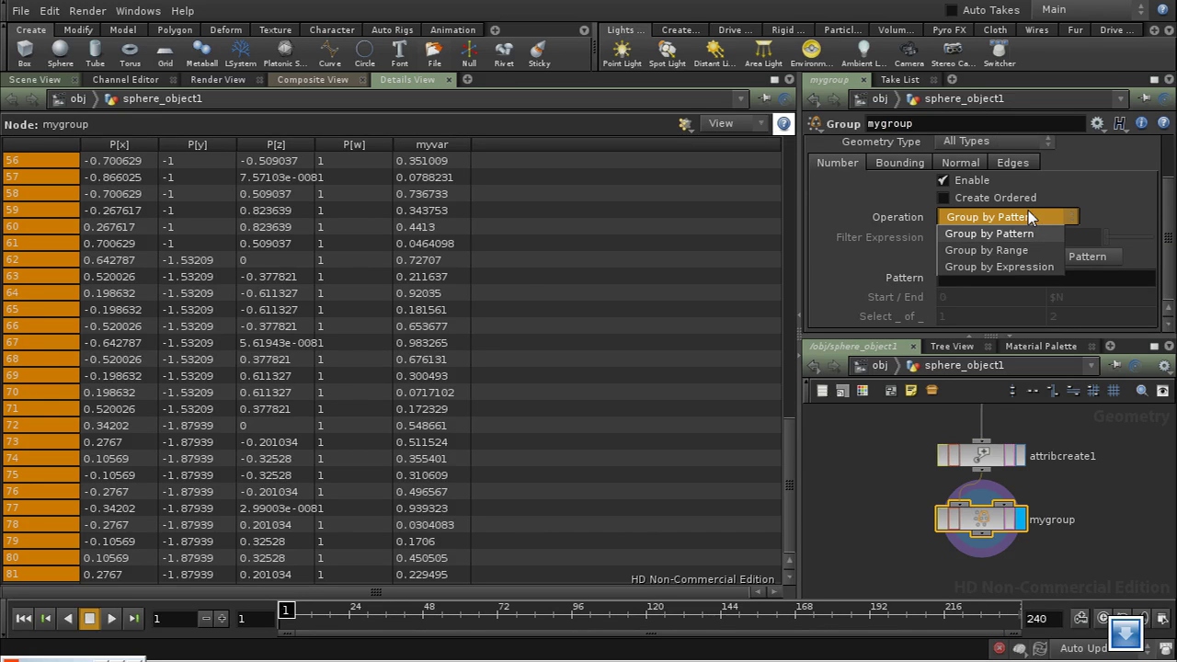
click(1026, 266)
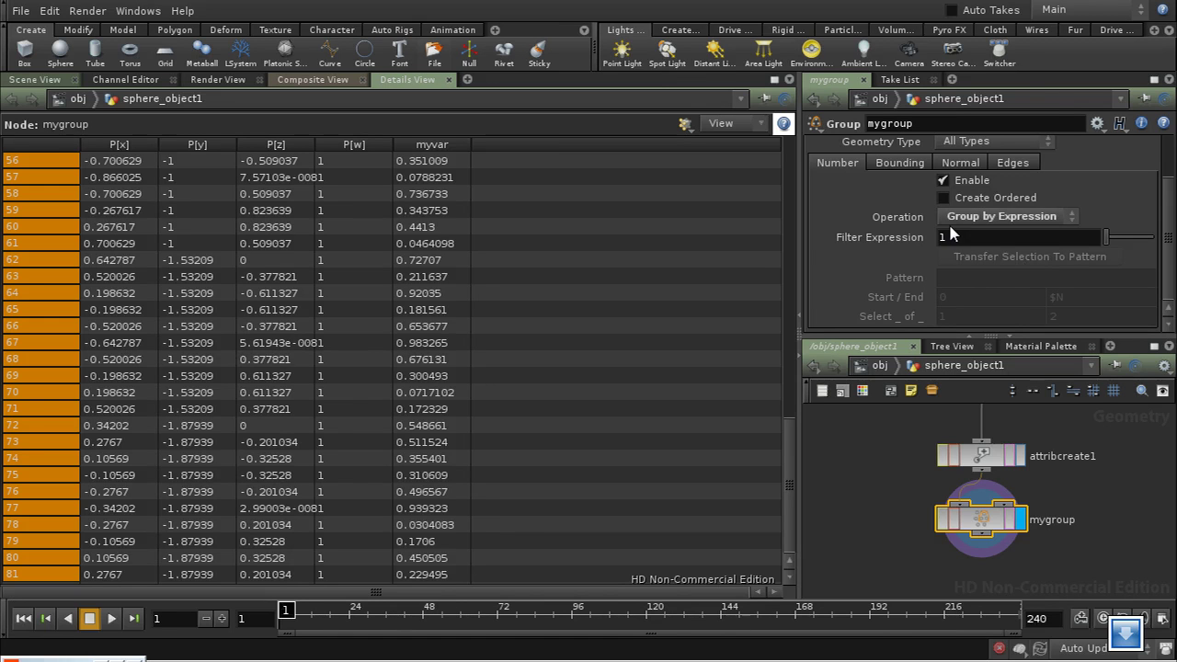
click(950, 239)
drag(1173, 210, 1168, 177)
click(998, 174)
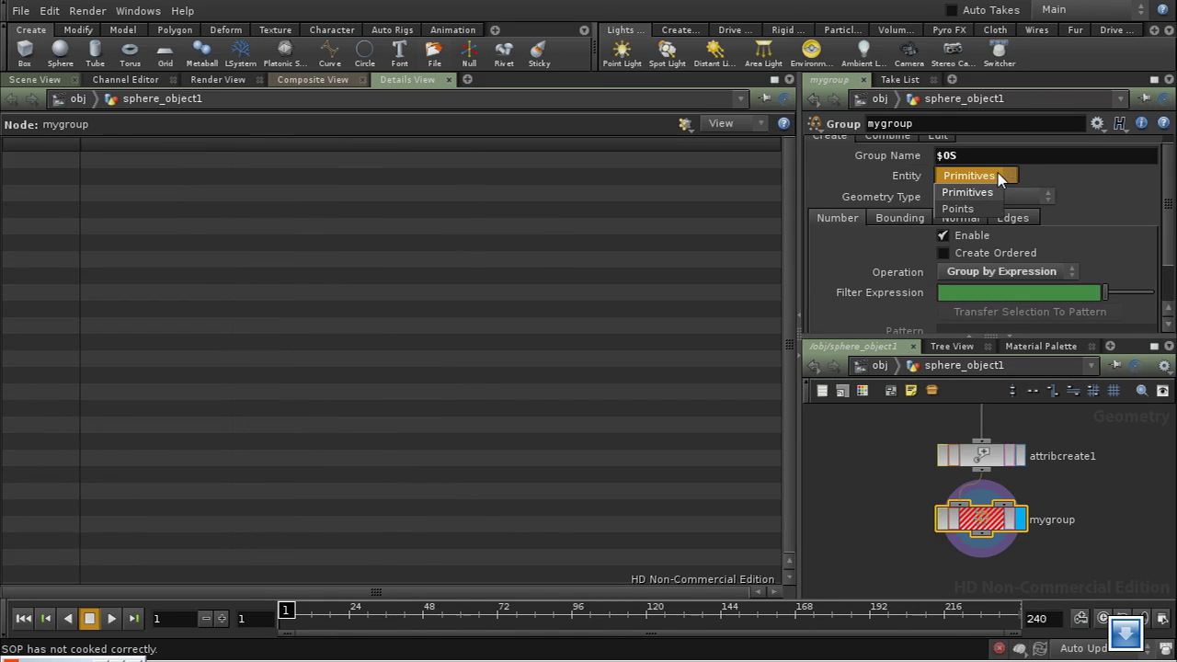
click(978, 210)
scroll(1006, 246, down, 2)
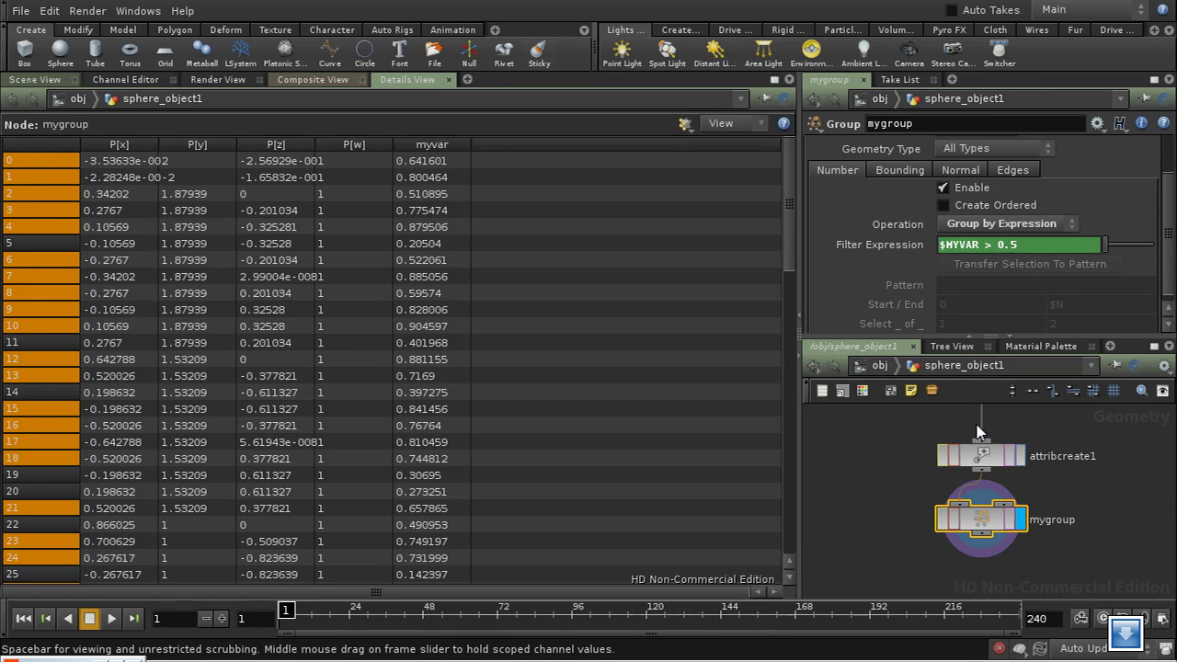
Review the attribcreate1 parameters and show the mygroup node's info to examine its point attributes and custom variable mappings
click(953, 452)
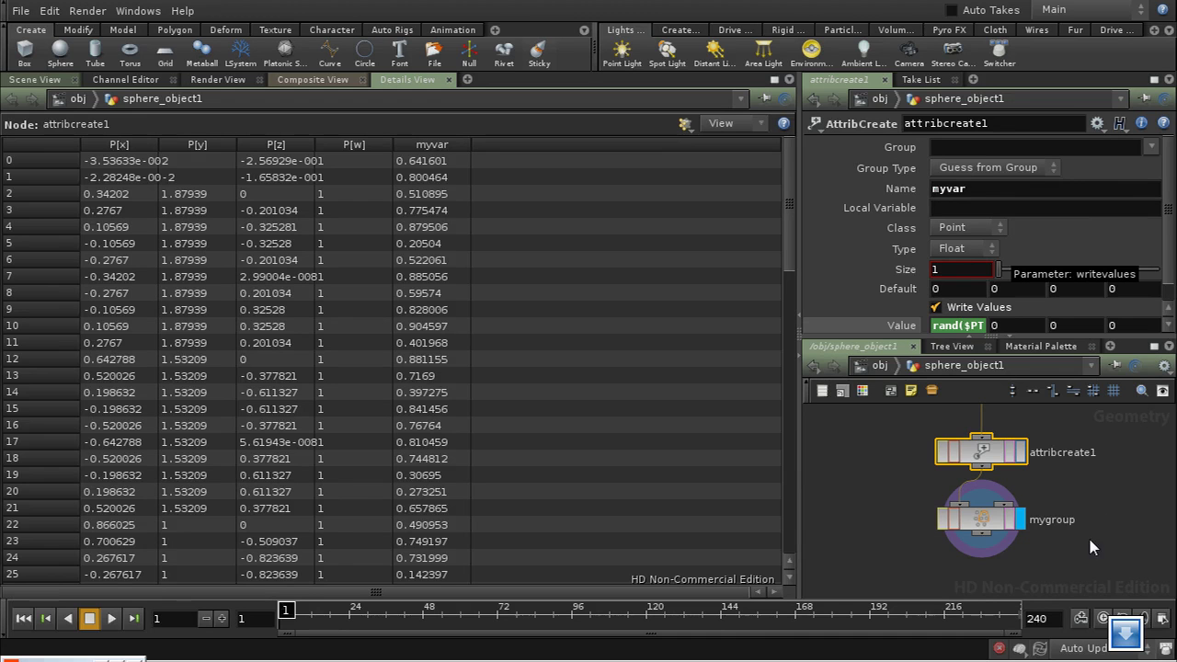
middle_drag(1042, 560, 1036, 515)
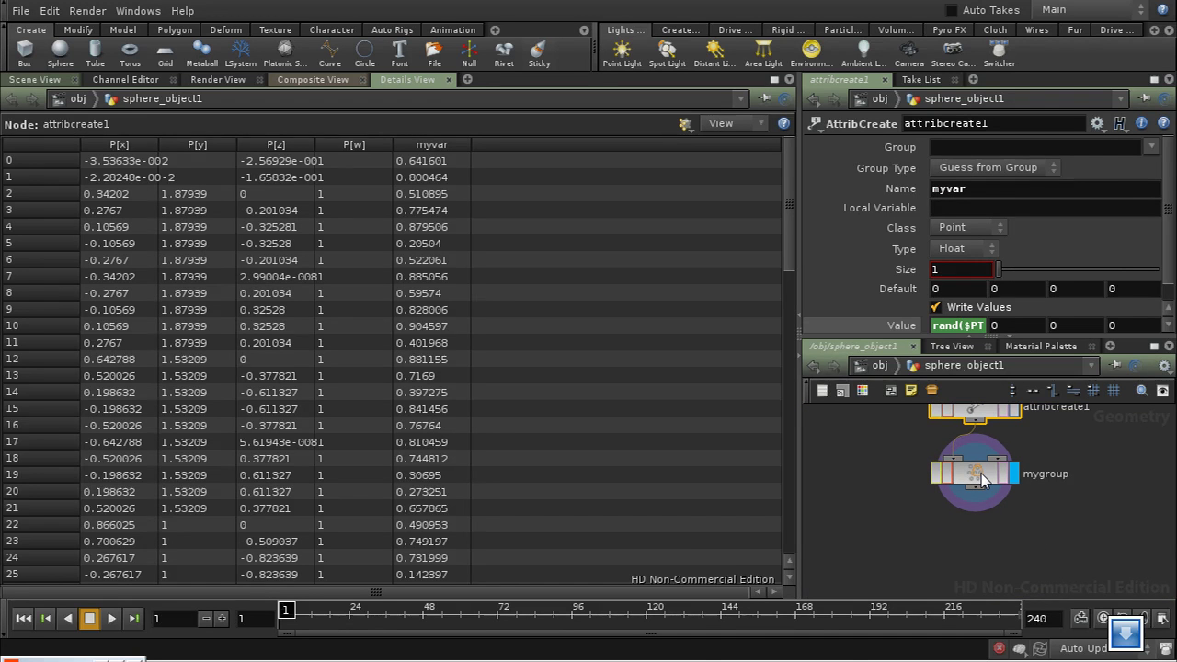
middle_click(981, 473)
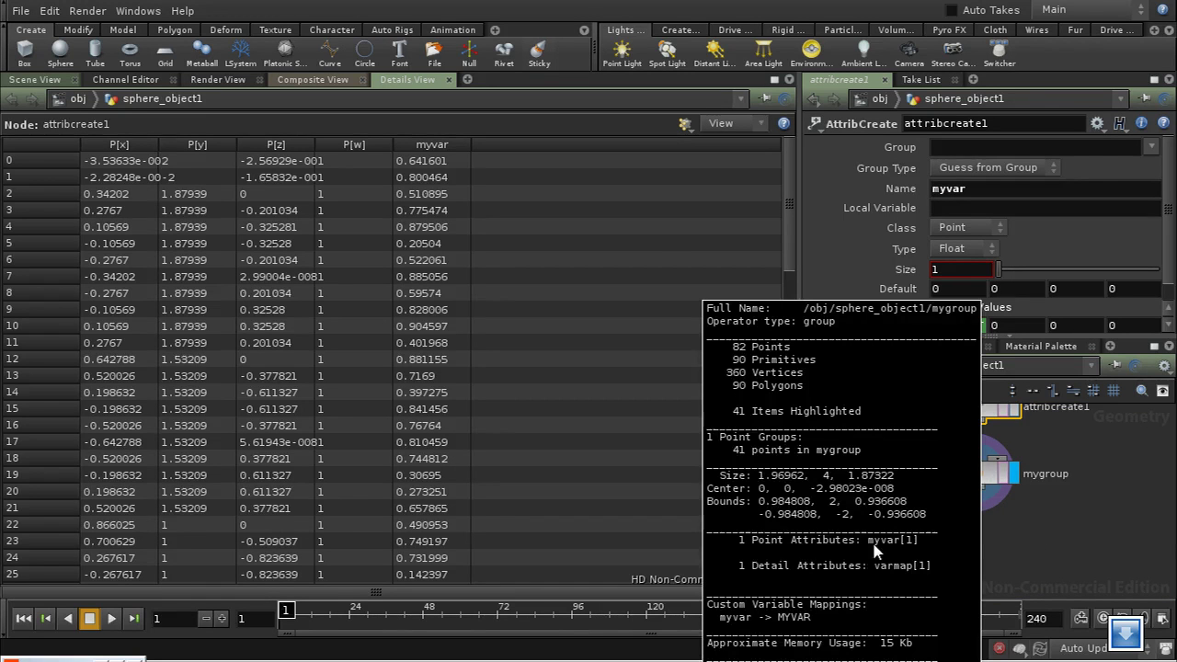